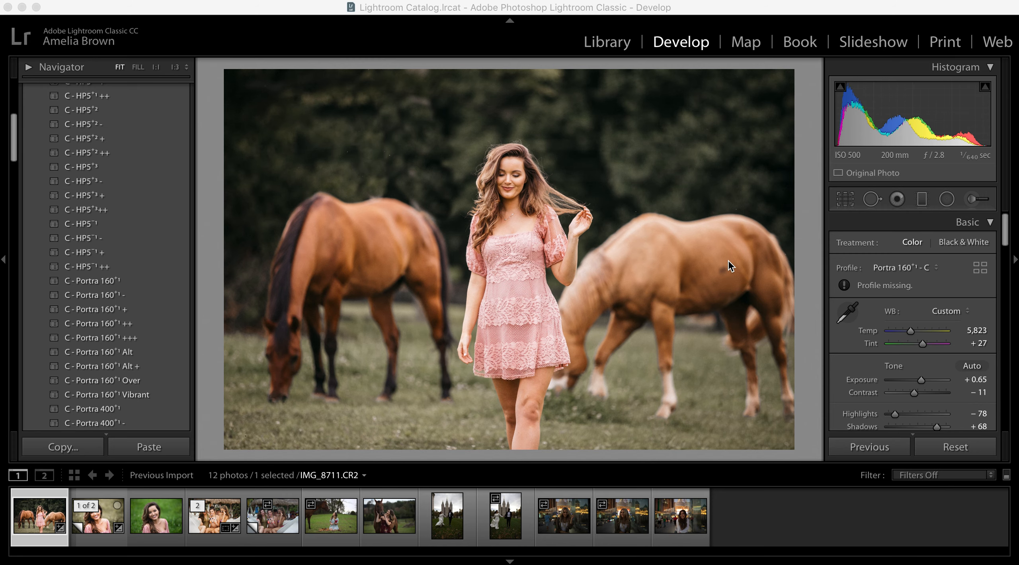
- Compare the before and after versions of the first photo, the woman in pink with two horses
left_click(47, 515)
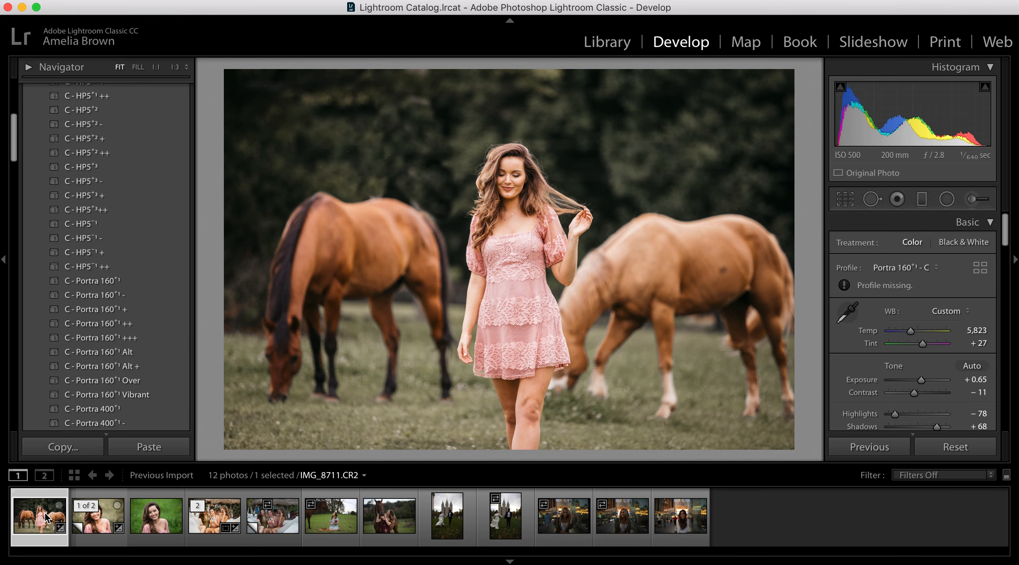
key("backslash")
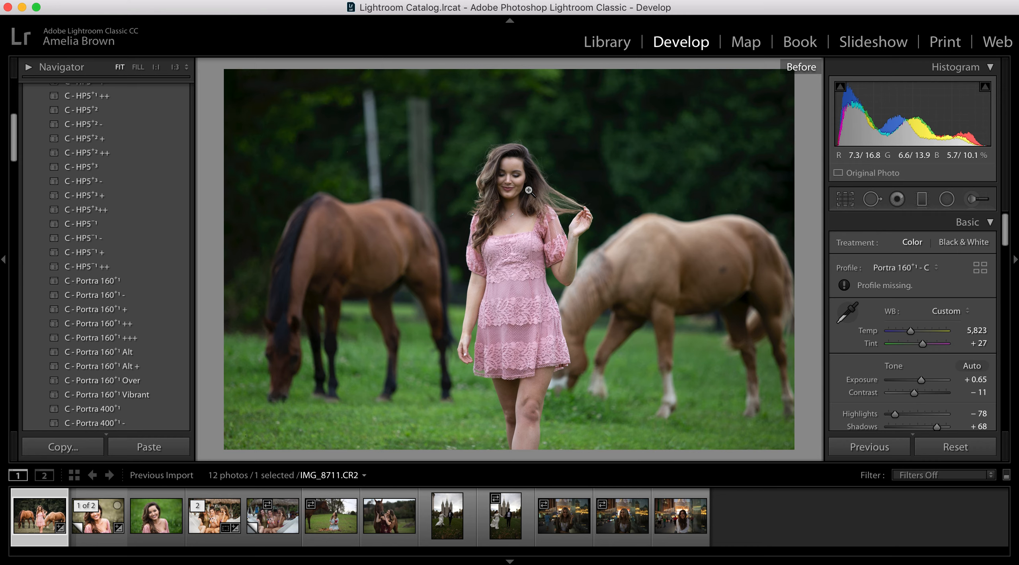
key("backslash")
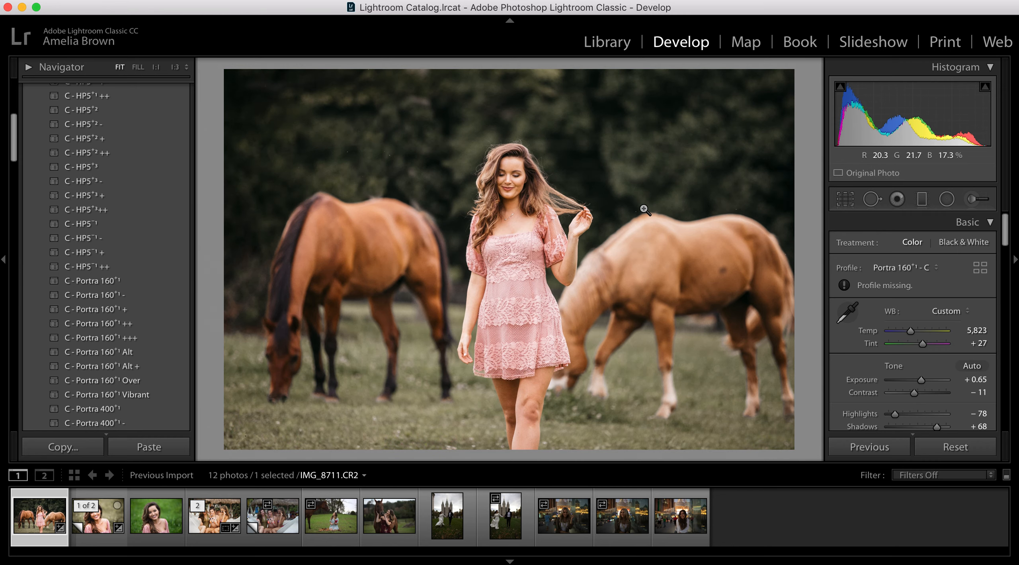
key("backslash")
key("backslash")
key("backslash")
key("backslash")
key("backslash")
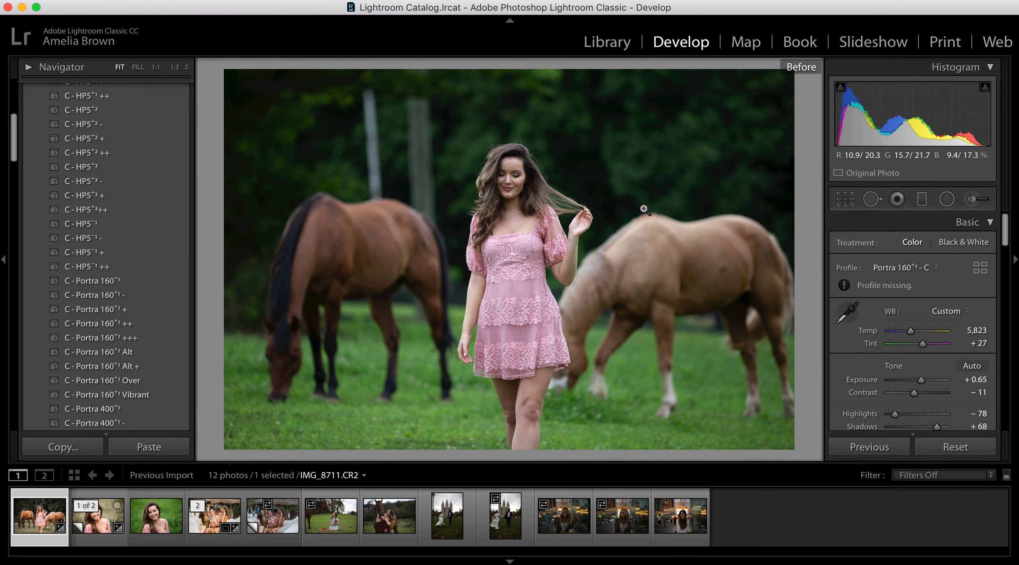
key("backslash")
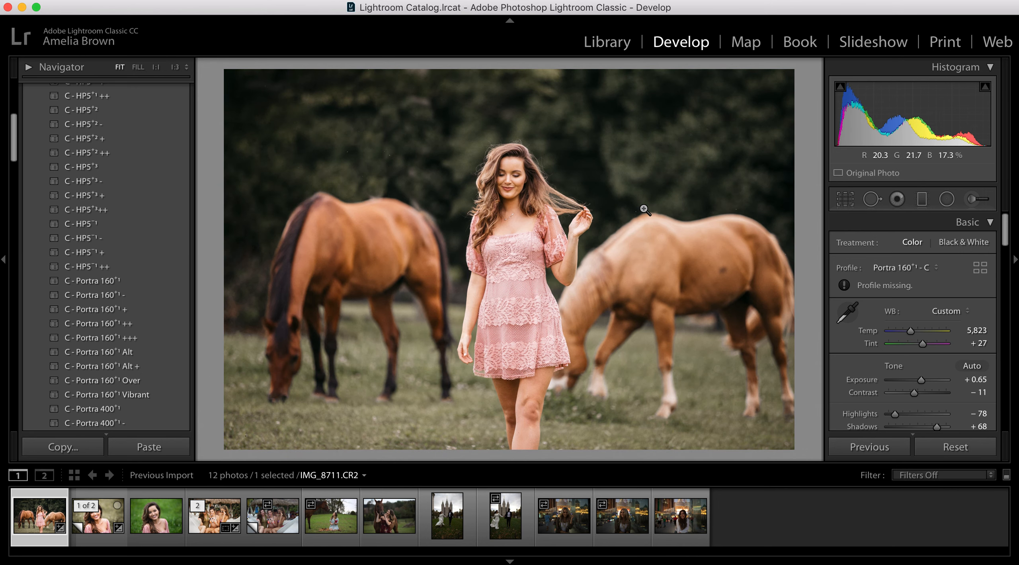
- Reset the photo's develop settings and apply the C - Portra 160⁺¹ preset
left_click(984, 449)
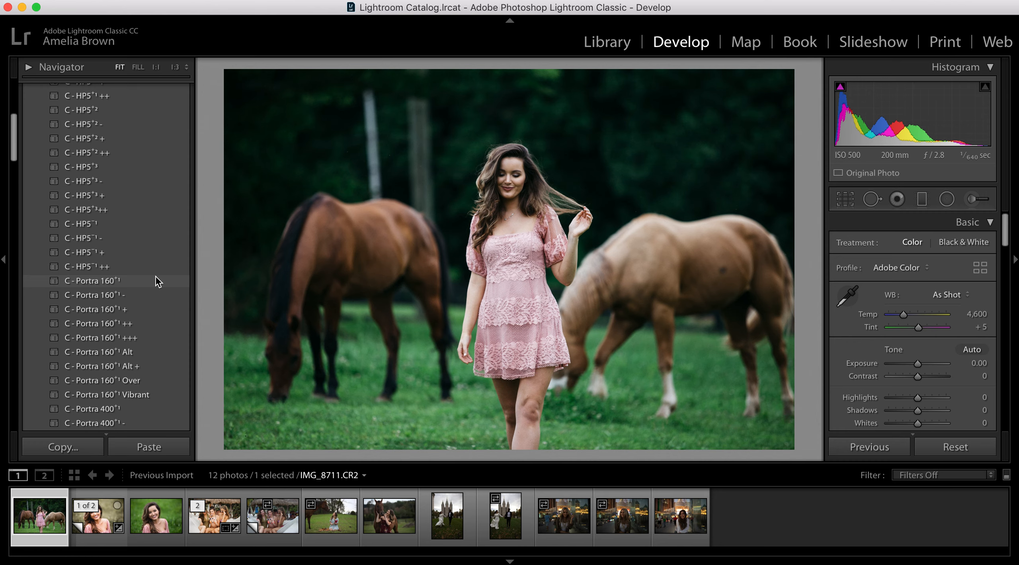
scroll(961, 295, "down", 5)
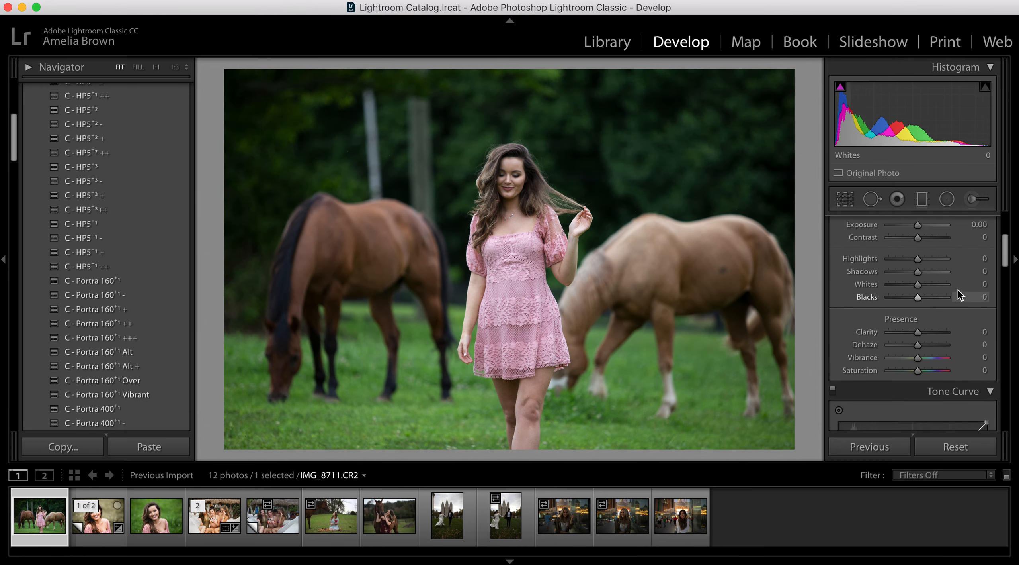
scroll(960, 295, "down", 10)
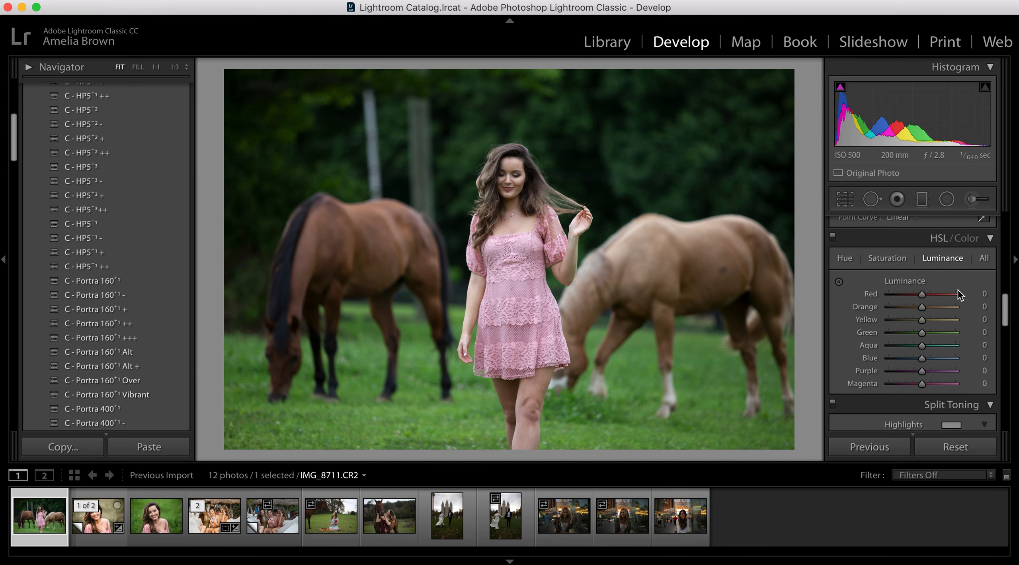
scroll(959, 289, "down", 10)
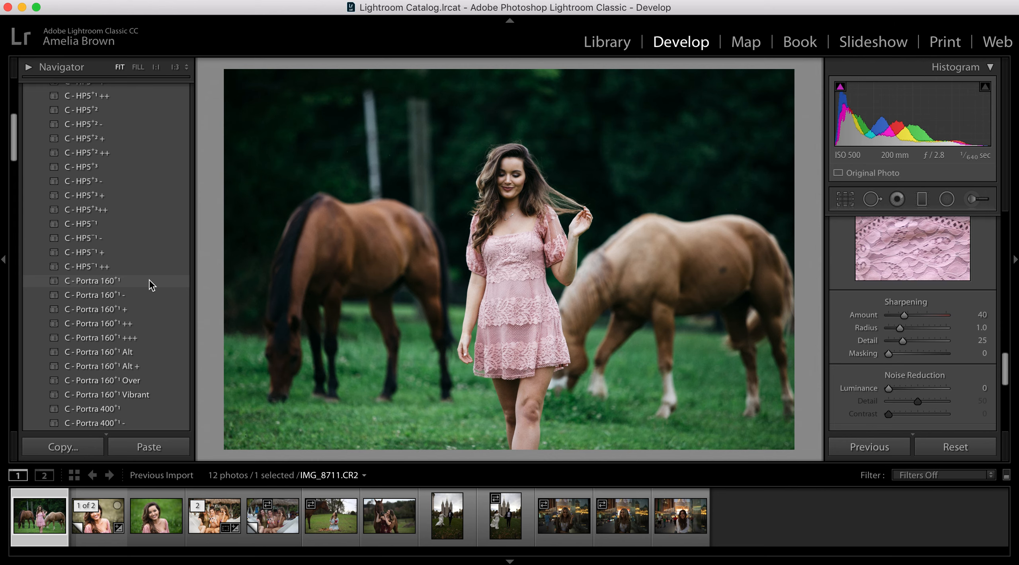
left_click(151, 280)
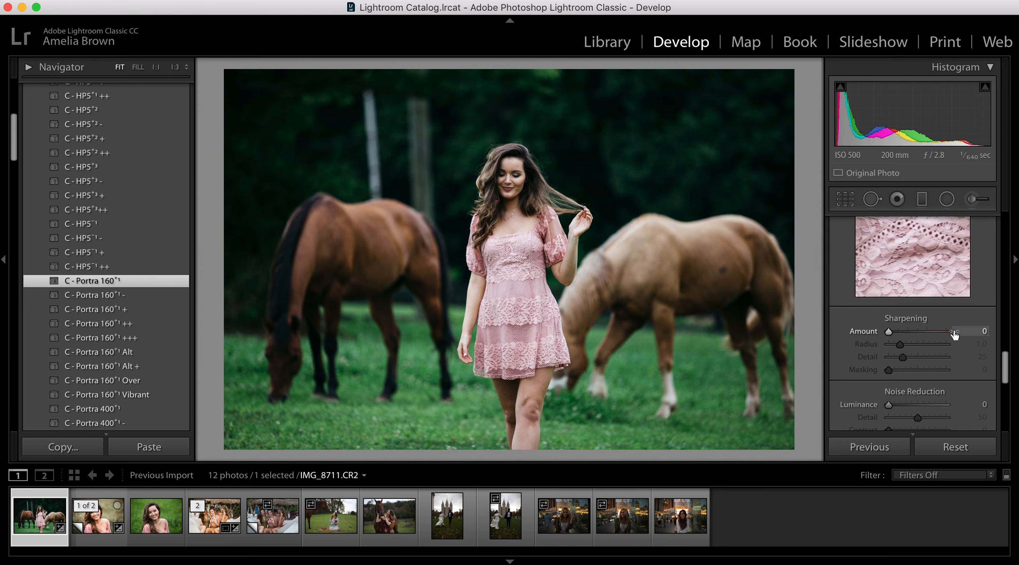
- Warm the white balance to Temp 5,660 and Tint +11, and raise Exposure to +0.35
scroll(955, 334, "up", 10)
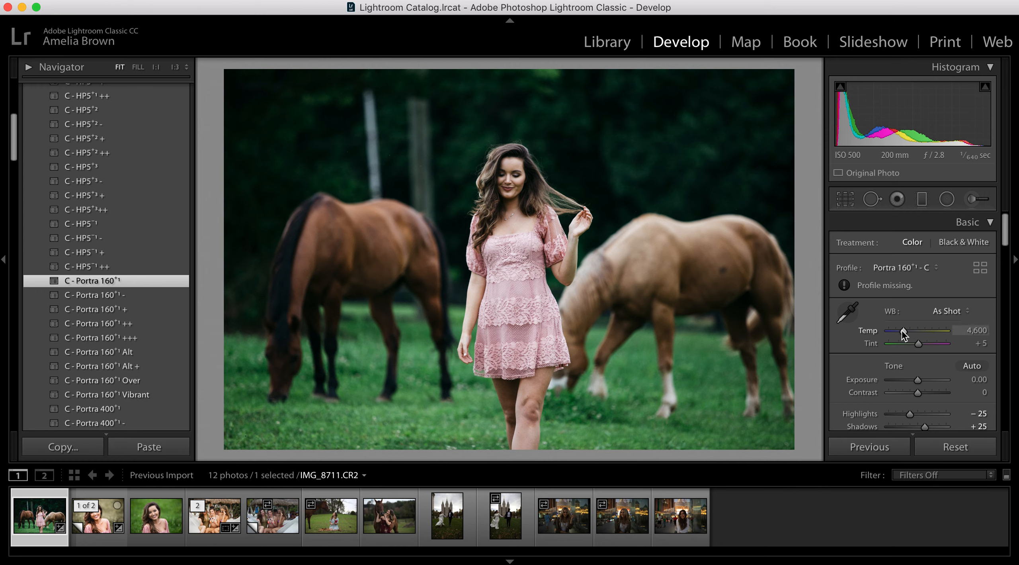
mouse_move(905, 331)
left_mouse_down()
mouse_move(923, 345)
mouse_move(913, 330)
left_mouse_up()
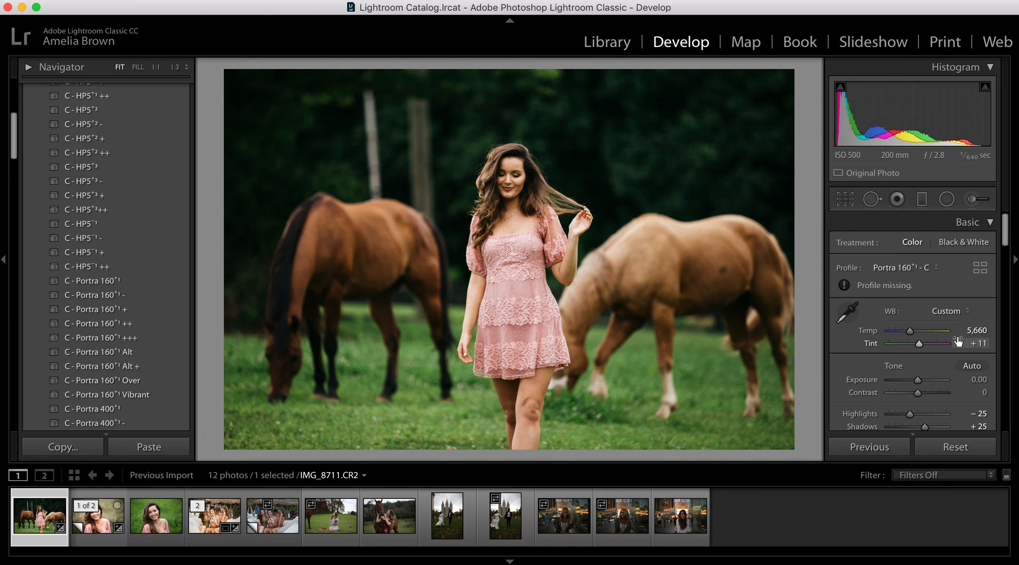
scroll(907, 387, "down", 5)
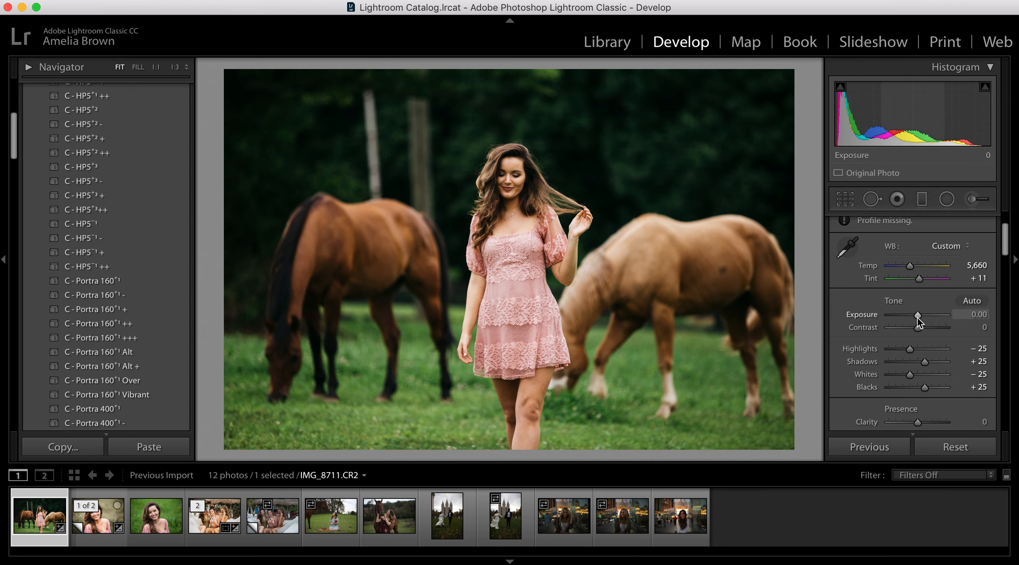
left_click_drag(917, 317, 920, 318)
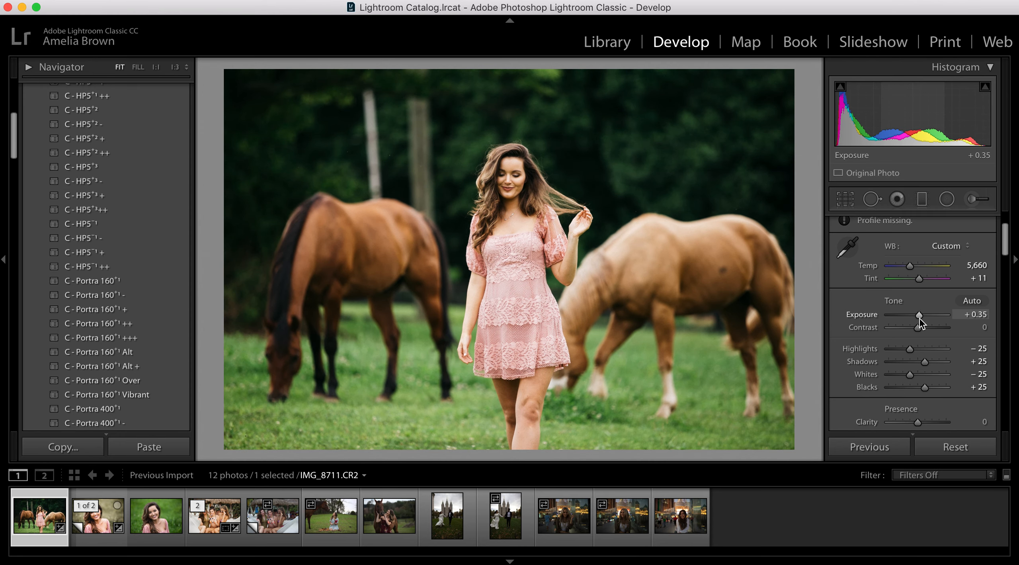
- Lower the photo's Highlights to −78 and raise its Shadows to +55
scroll(917, 329, "down", 2)
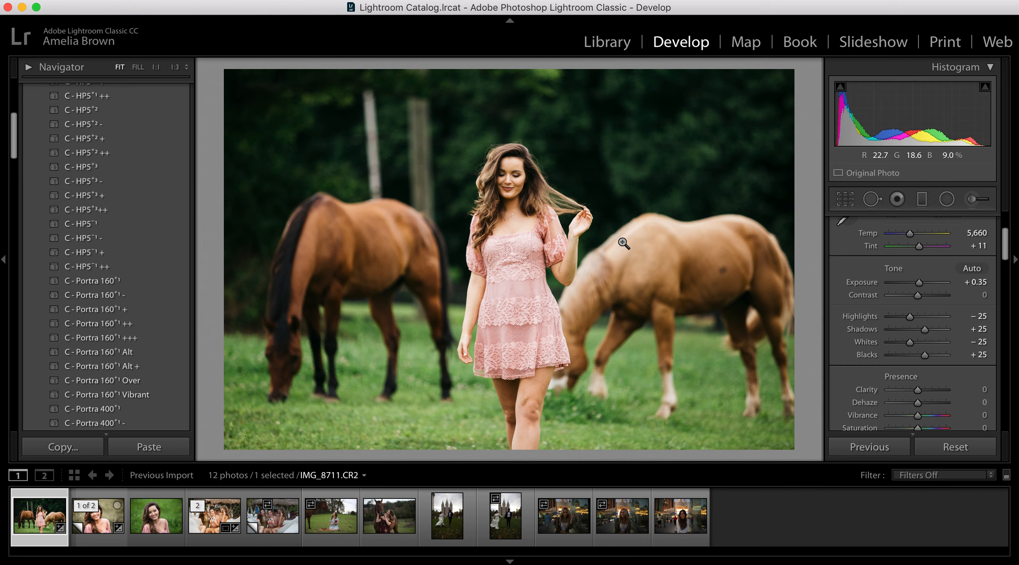
left_click_drag(909, 317, 894, 322)
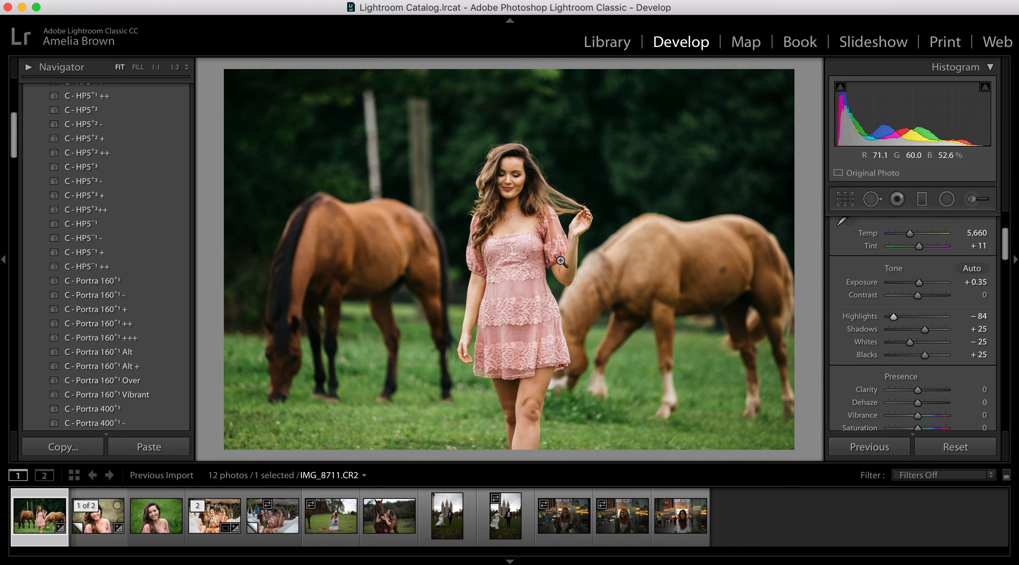
mouse_move(894, 320)
left_mouse_down()
mouse_move(939, 319)
mouse_move(895, 319)
left_mouse_up()
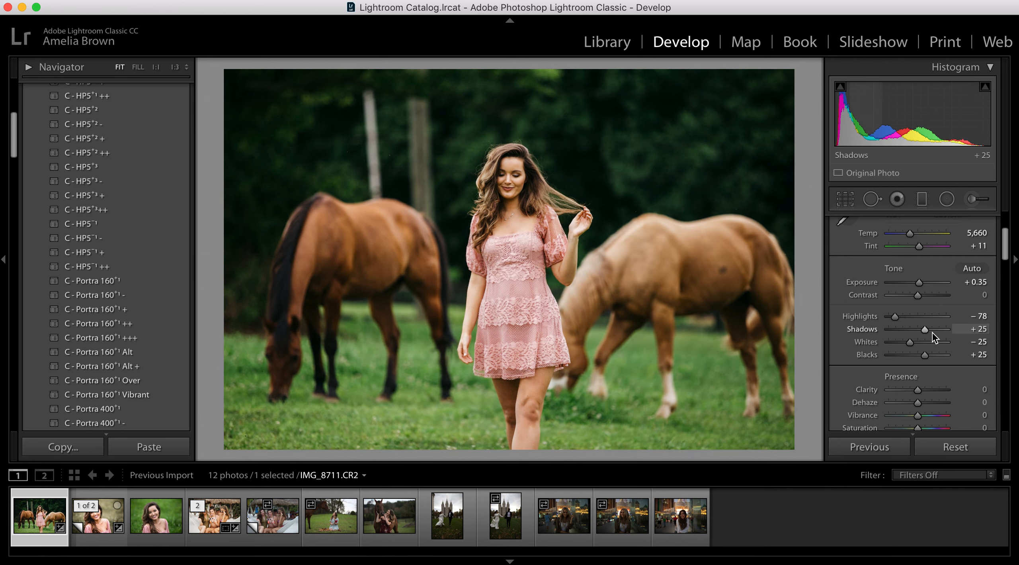
left_click_drag(925, 332, 933, 335)
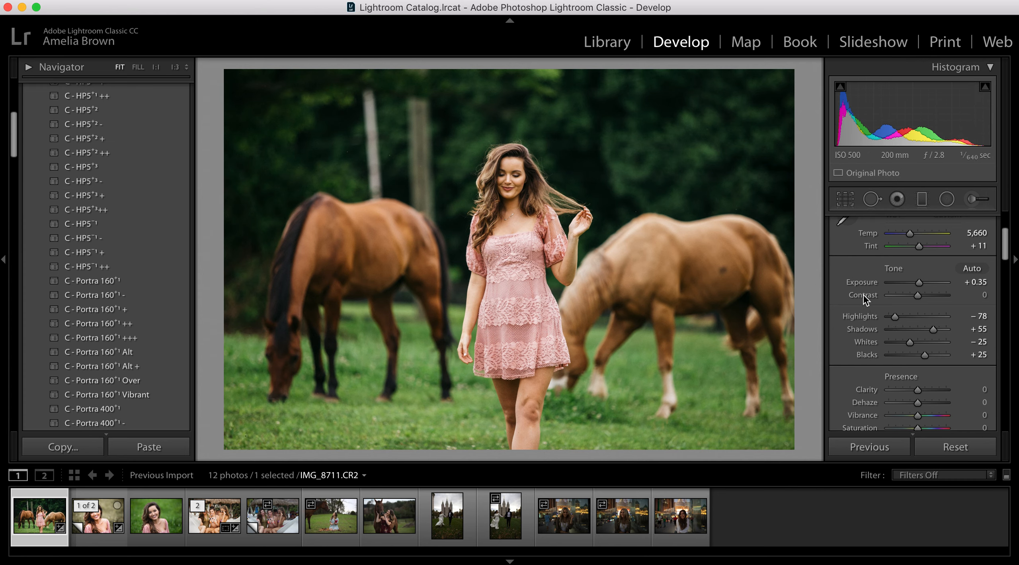
- Set Whites to −5 and Blacks to +22, and add +5 Clarity
scroll(892, 304, "down", 2)
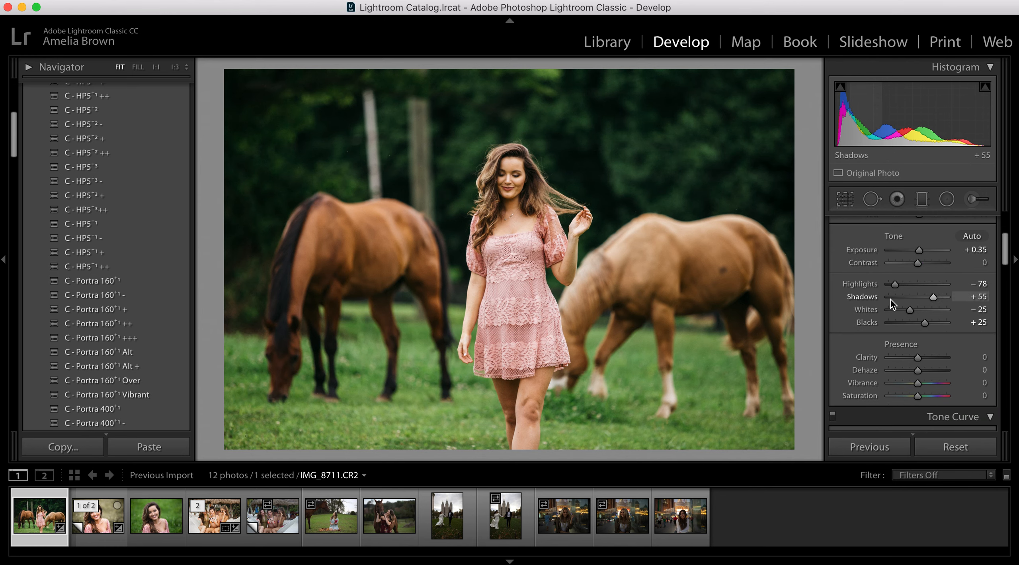
left_click_drag(910, 310, 925, 323)
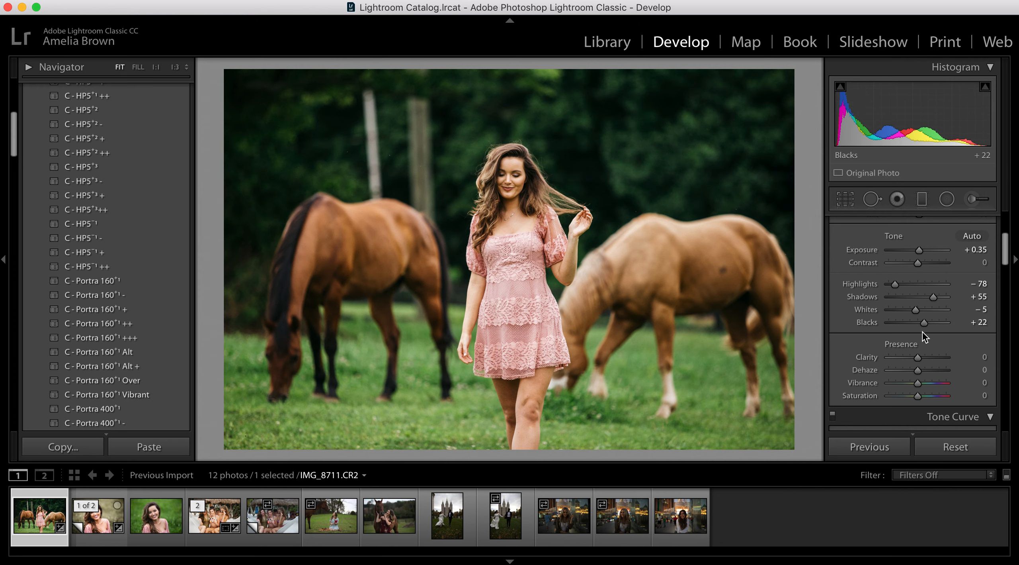
scroll(934, 353, "down", 1)
scroll(935, 352, "down", 3)
left_click_drag(918, 304, 920, 307)
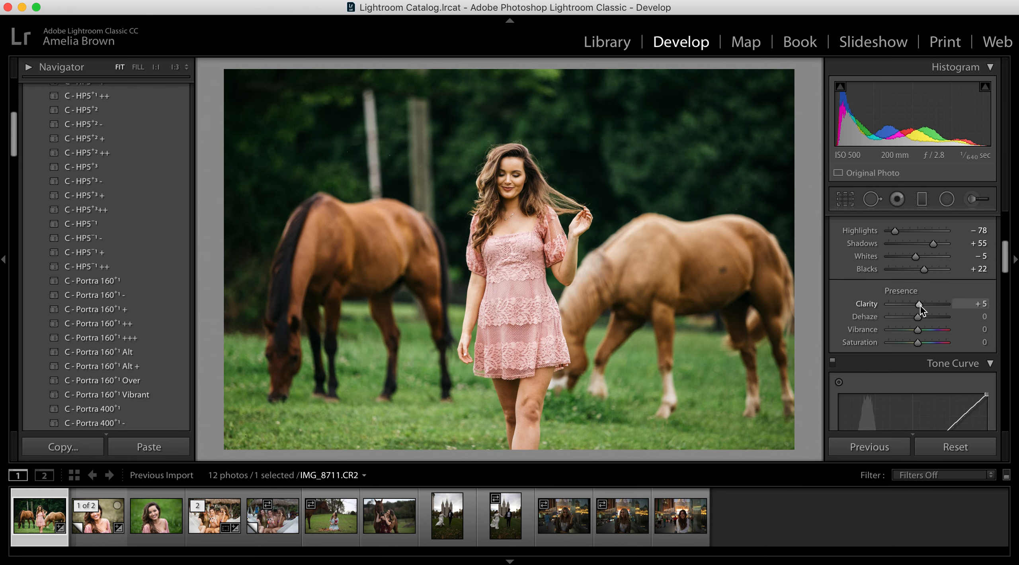
- Review the tone curve and the list of channels available for it
scroll(918, 327, "down", 2)
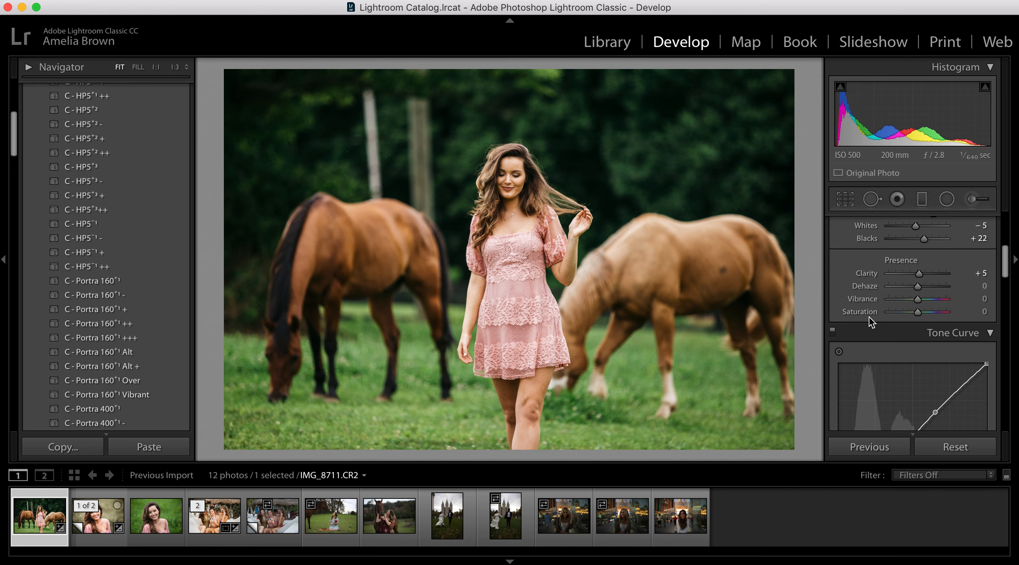
scroll(870, 319, "down", 7)
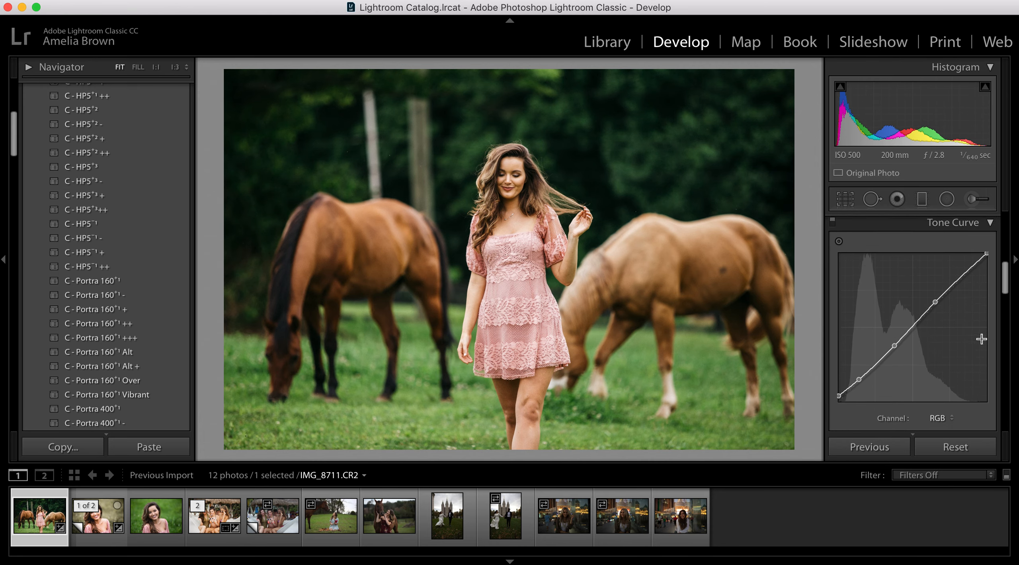
scroll(970, 382, "down", 2)
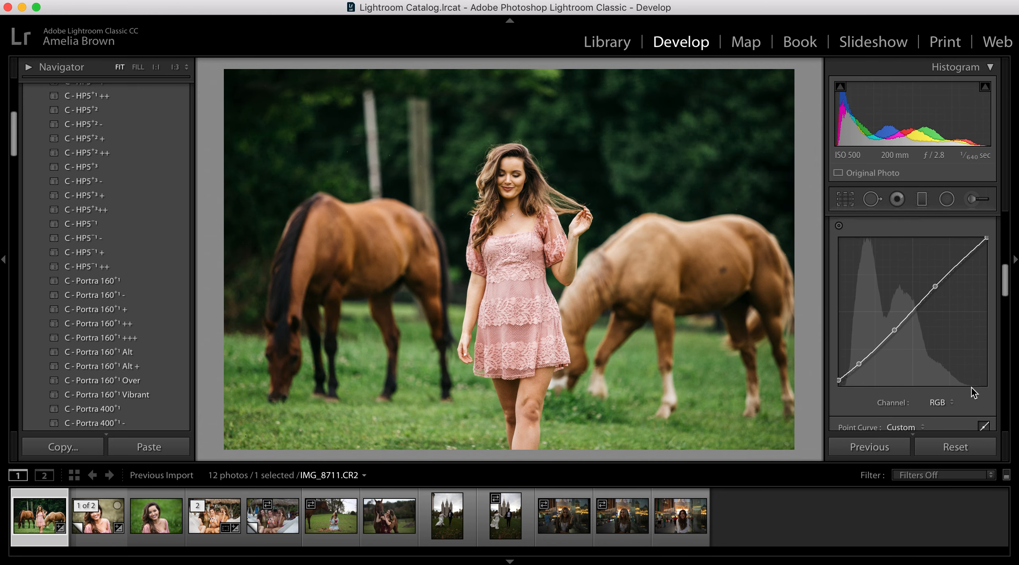
left_click(940, 397)
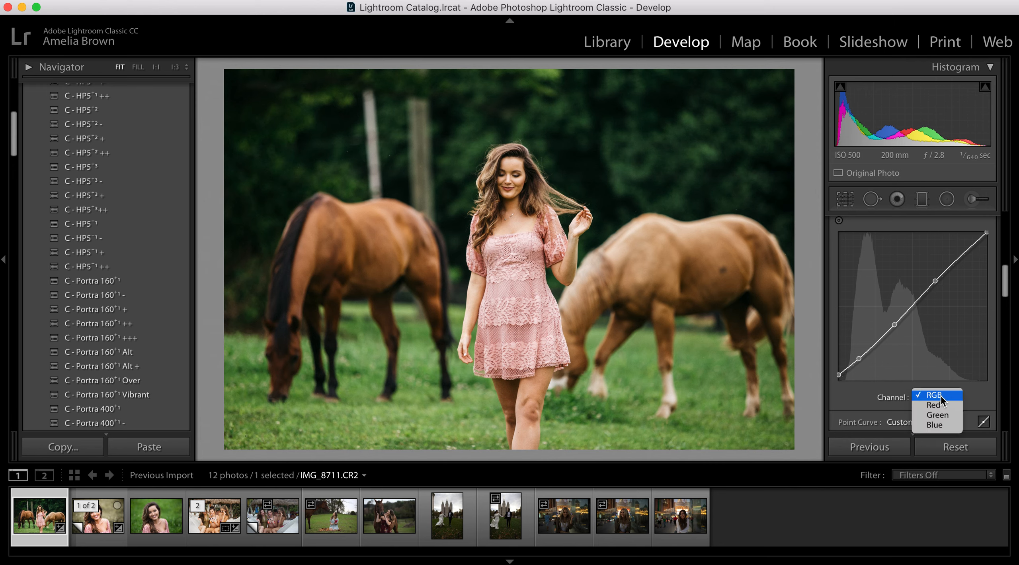
left_click(980, 397)
scroll(933, 335, "up", 2)
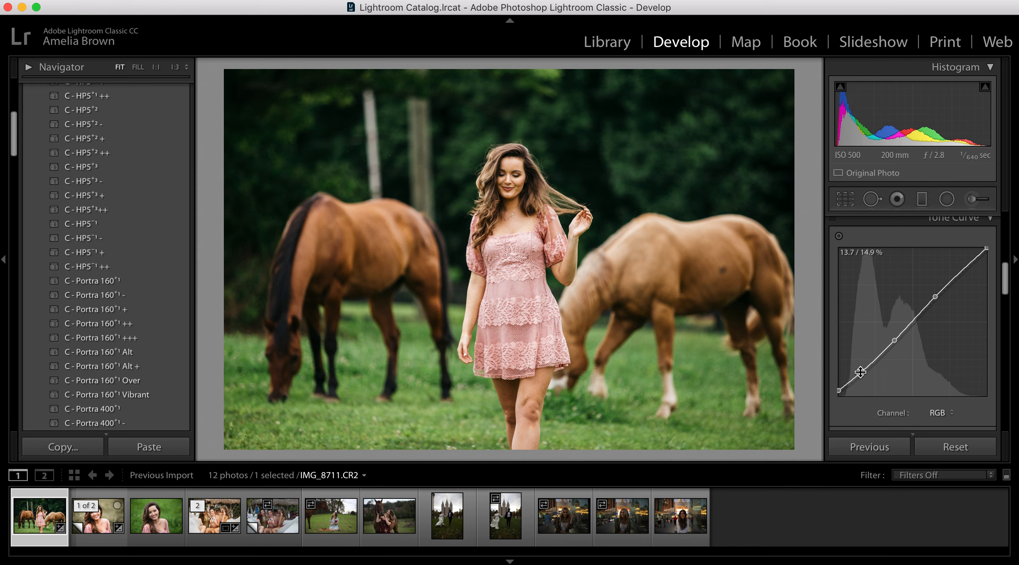
- Replace the RGB tone curve's shadow control point with two new ones, anchoring the quarter tones and slightly lowering the deep shadows
right_click(860, 373)
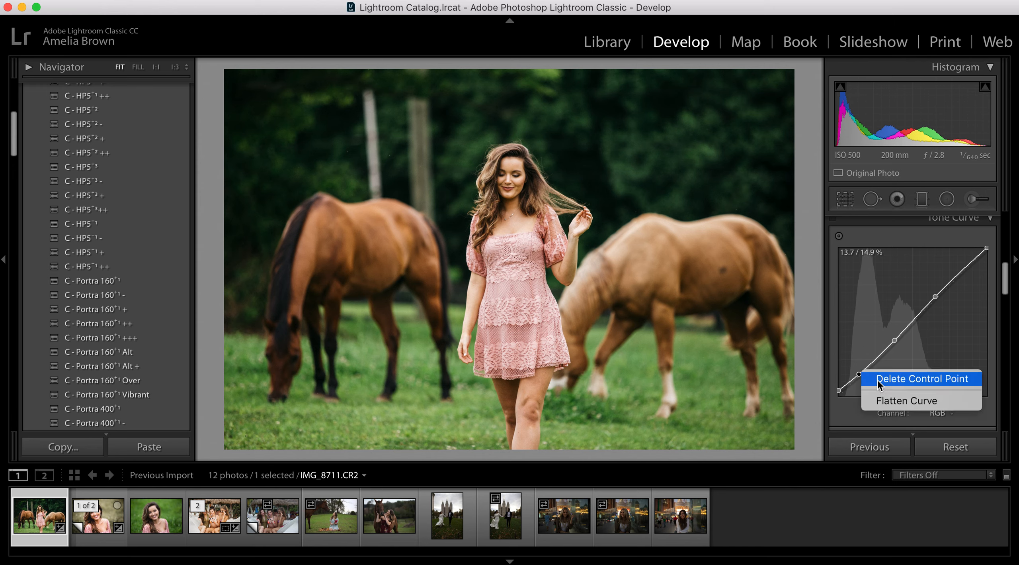
left_click(877, 379)
left_click_drag(875, 358, 875, 360)
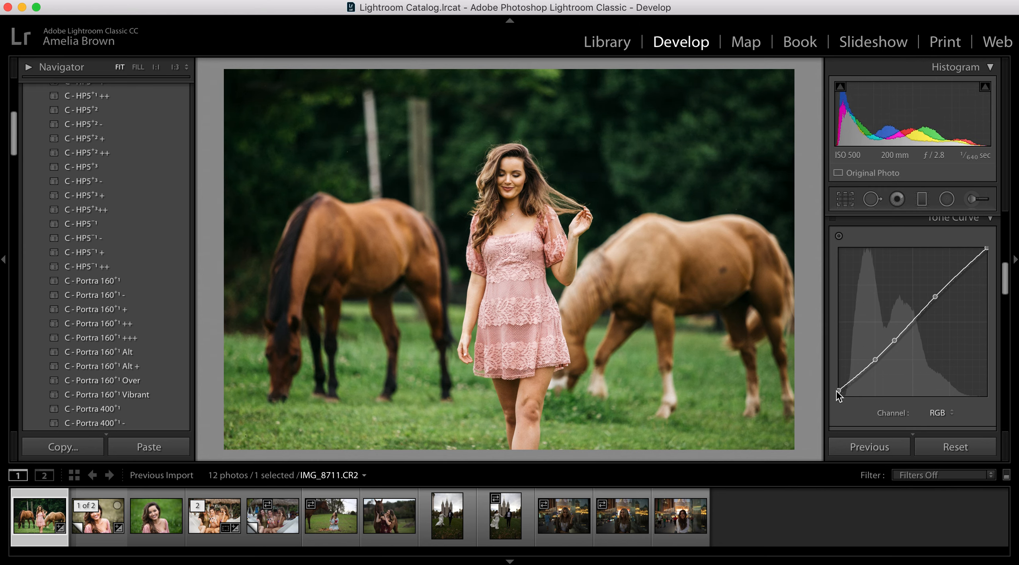
left_click_drag(838, 390, 815, 389)
left_click_drag(859, 373, 861, 375)
scroll(930, 340, "up", 1)
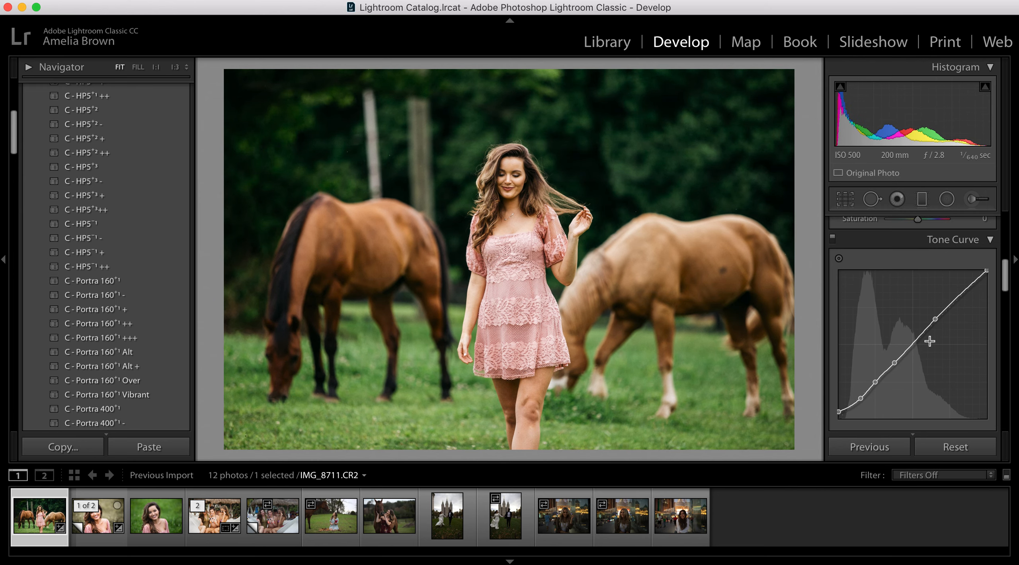
- Try lowering the RGB tone curve's white point to about 73.3% output, and return it to full white
left_click_drag(987, 270, 1009, 251)
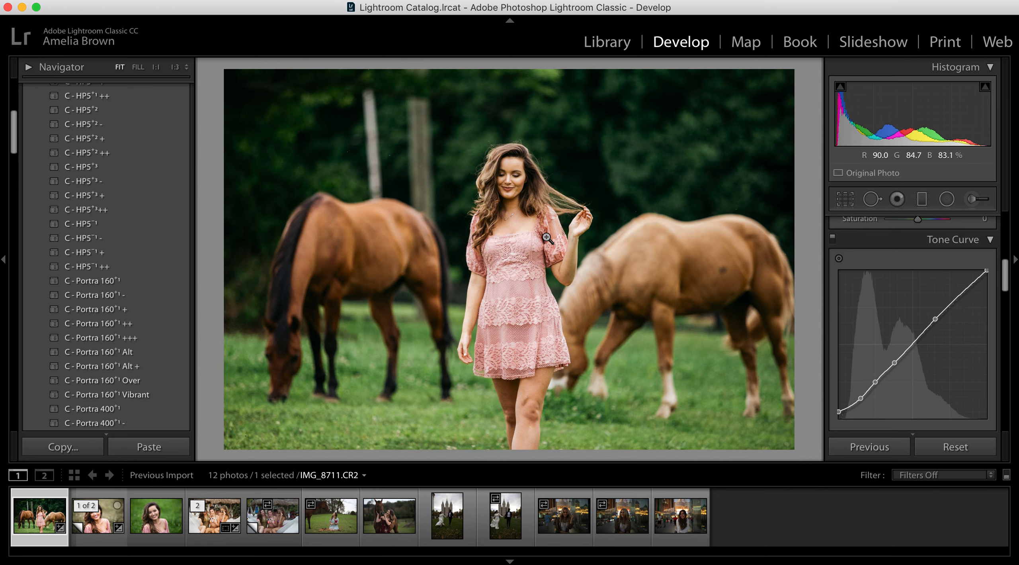
left_click_drag(988, 272, 1014, 309)
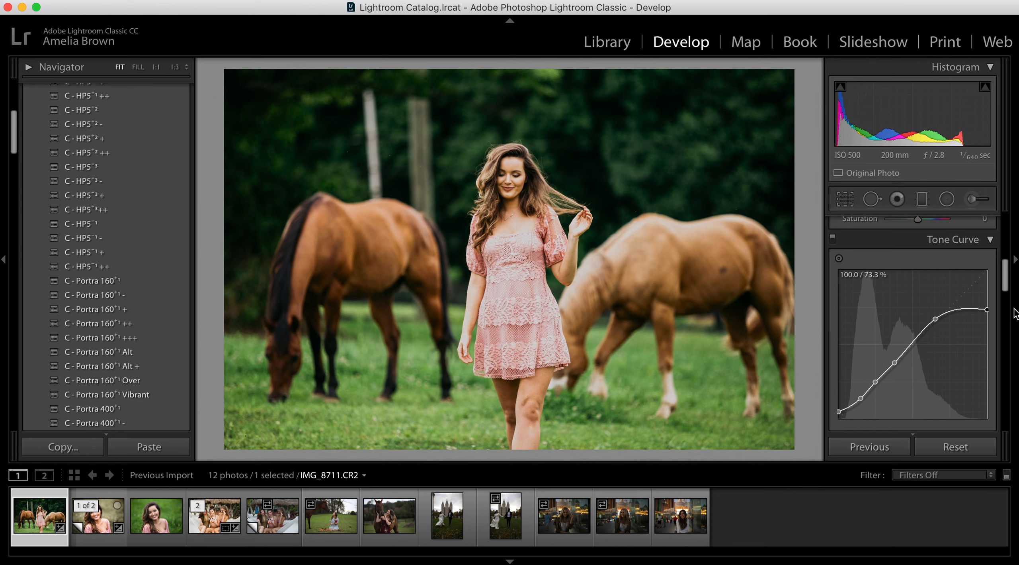
left_click_drag(1014, 309, 1007, 267)
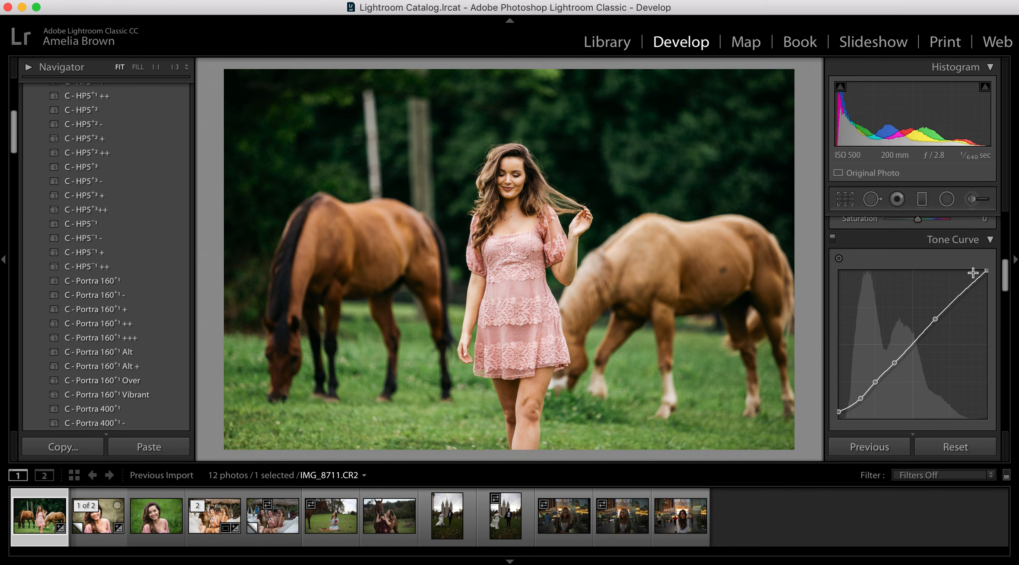
- Set HSL Green saturation to −72 and strongly desaturate Yellow, trying −76 before easing it slightly back
scroll(912, 327, "down", 2)
scroll(911, 326, "down", 4)
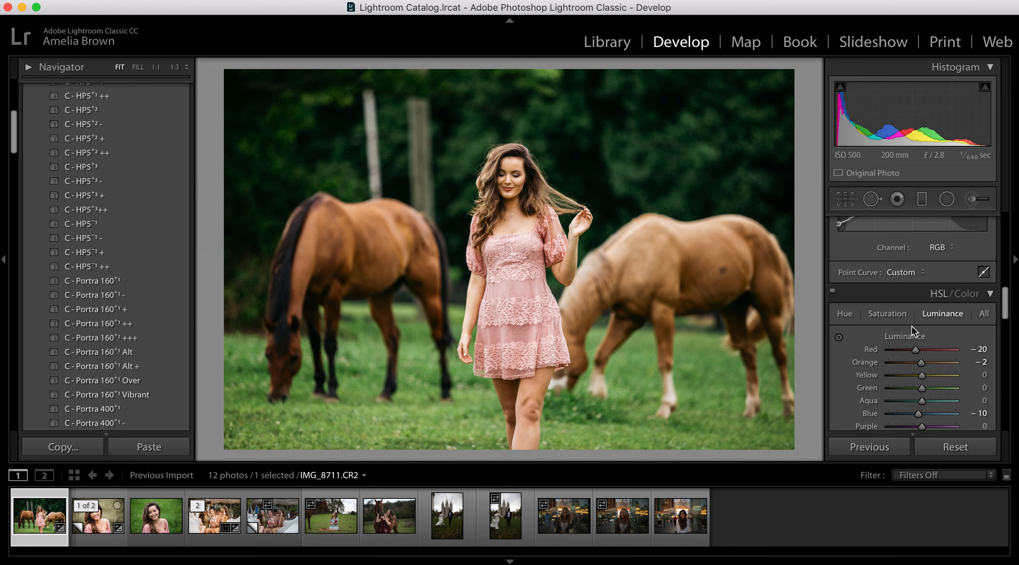
scroll(916, 318, "down", 1)
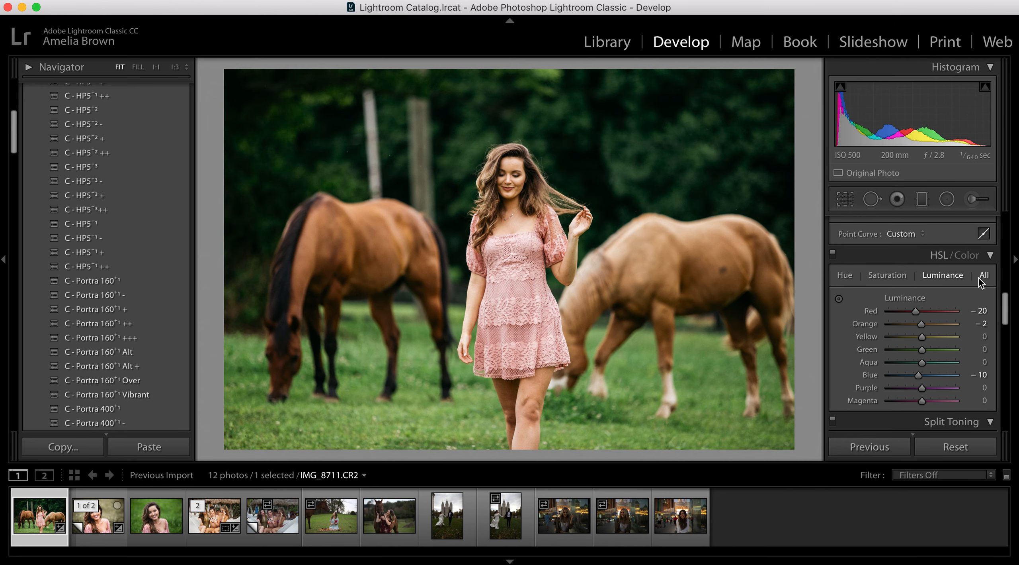
left_click(889, 274)
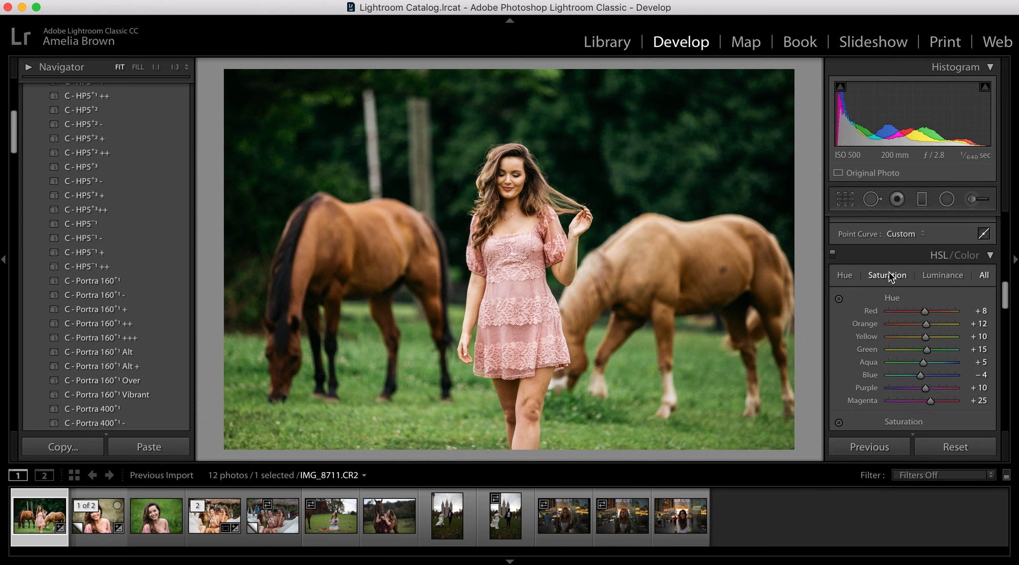
left_click_drag(917, 352, 901, 353)
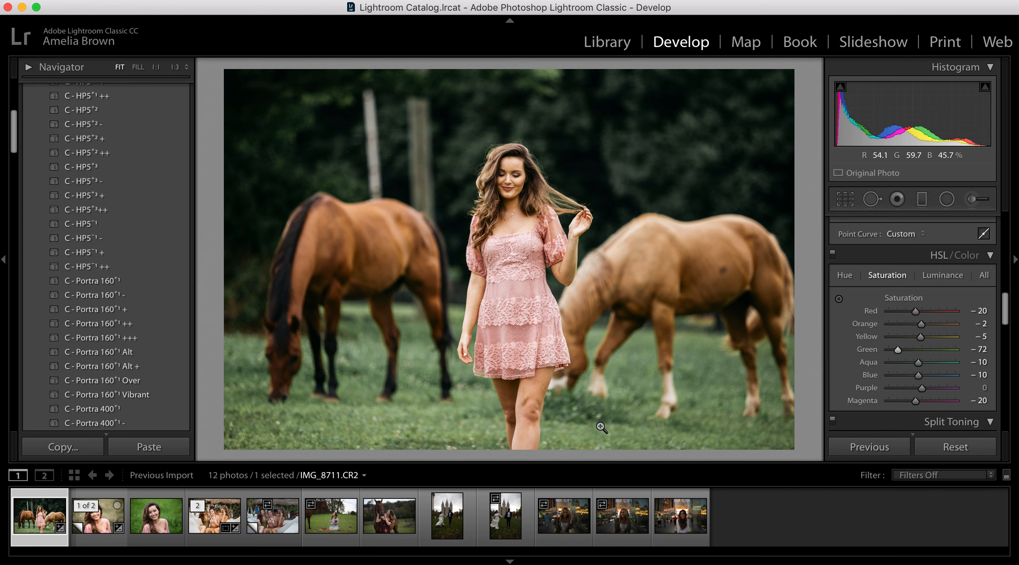
left_click_drag(916, 342, 896, 340)
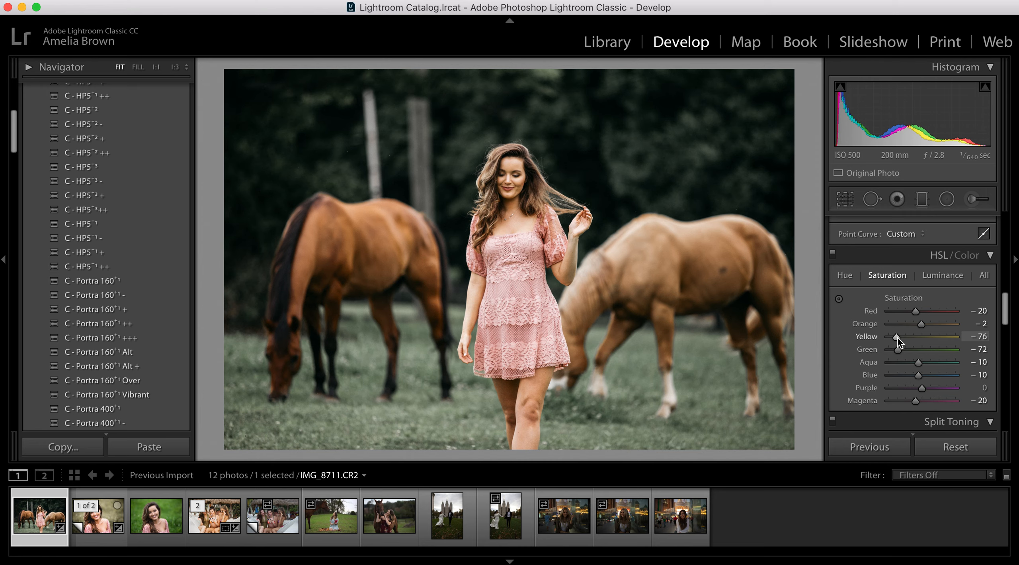
left_click_drag(897, 337, 901, 336)
- Shift the HSL Yellow and Green hues warmer, and set Yellow luminance to +29 and Green luminance to +19
left_click(845, 276)
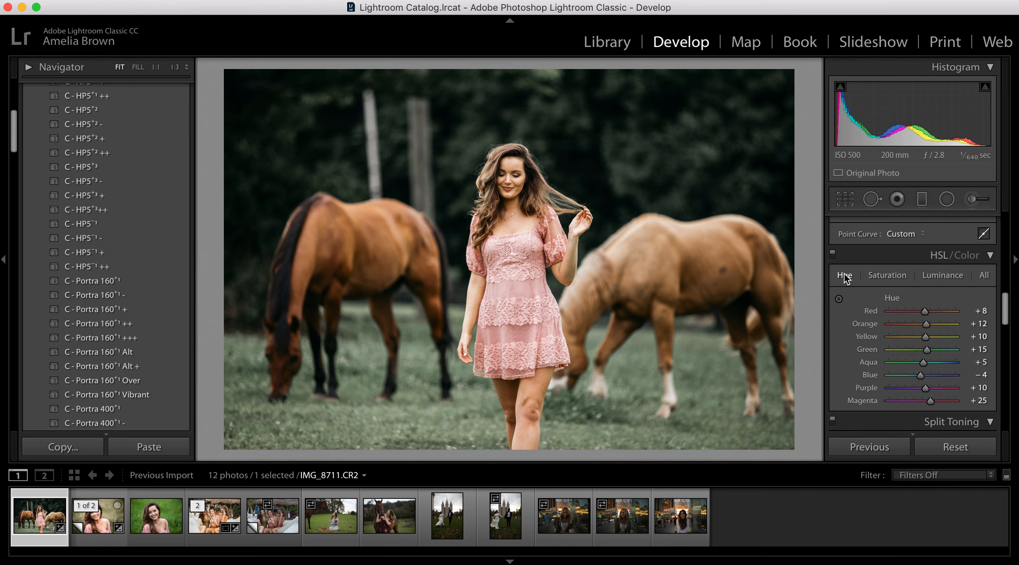
left_click_drag(927, 337, 906, 355)
left_click(940, 275)
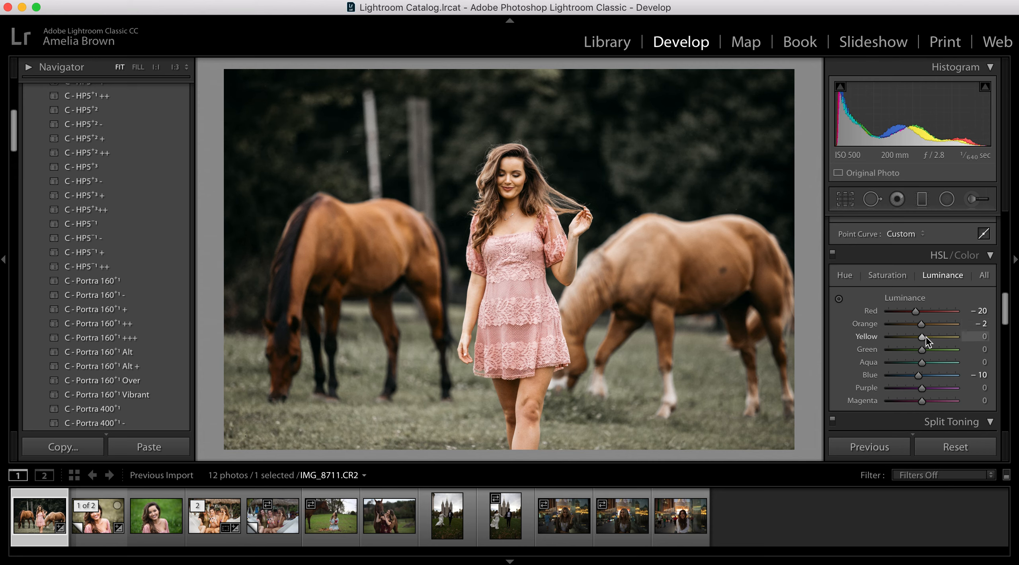
left_click_drag(923, 336, 902, 338)
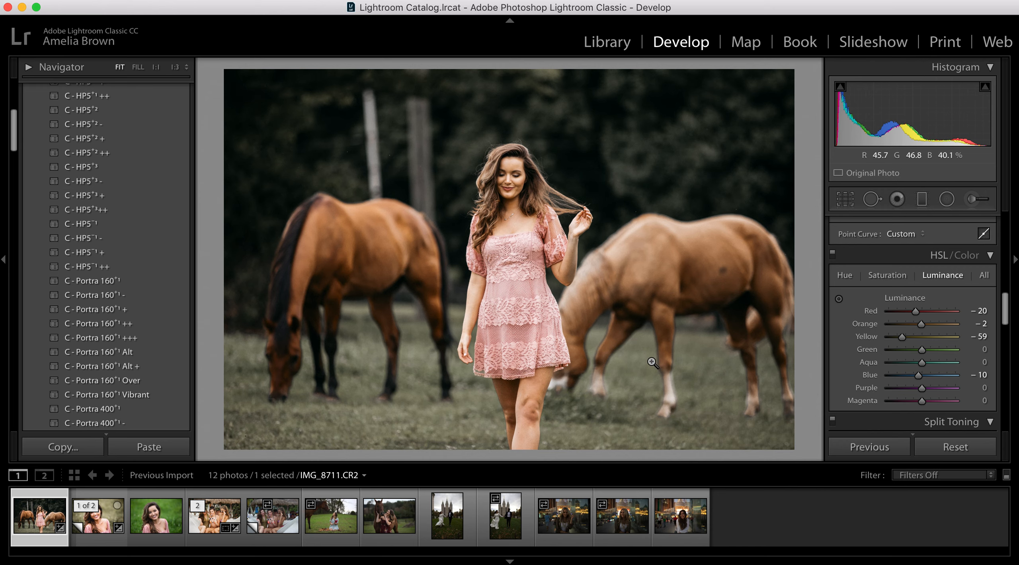
left_click_drag(913, 337, 929, 355)
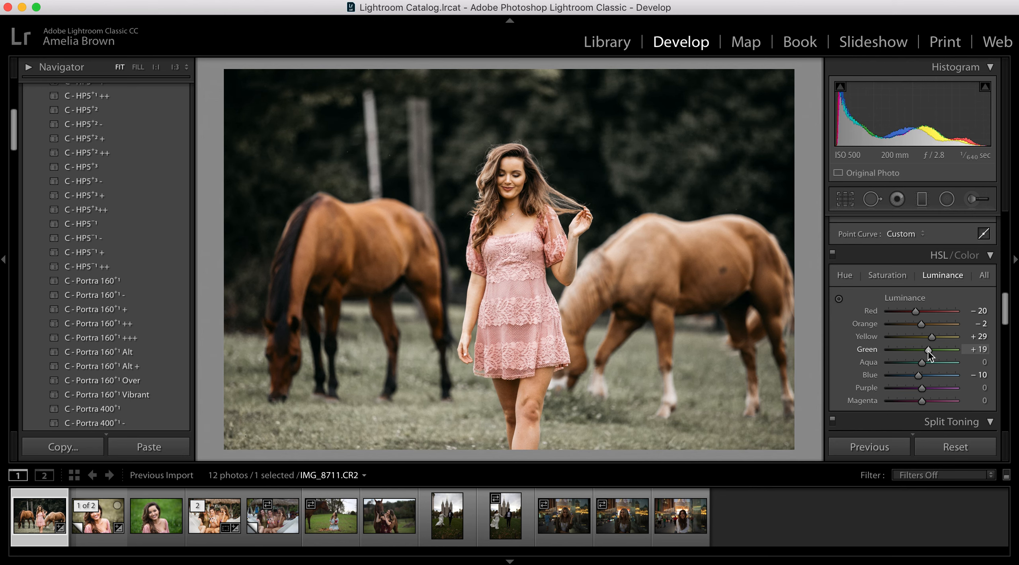
- Set HSL Yellow saturation to −60 and compare the photo before and after the edits
left_click(885, 275)
left_click_drag(898, 356, 902, 334)
key("backslash")
key("backslash")
key("backslash")
key("backslash")
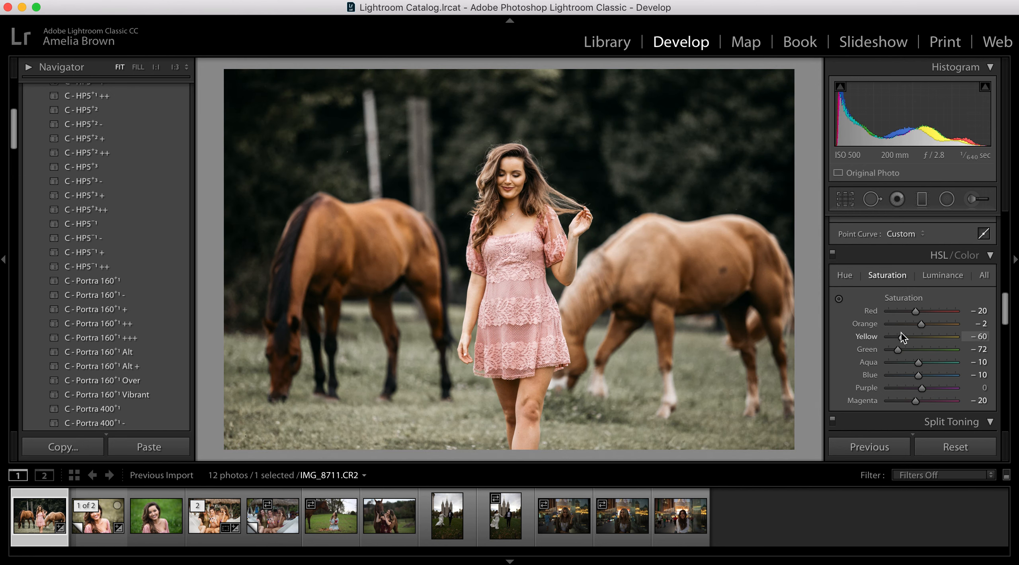
key("backslash")
key("backslash")
- Split-tone the photo with highlights at Hue 23 and Saturation 2, and shadows at Hue 21 and Saturation 7
scroll(916, 348, "up", 1)
scroll(916, 348, "down", 8)
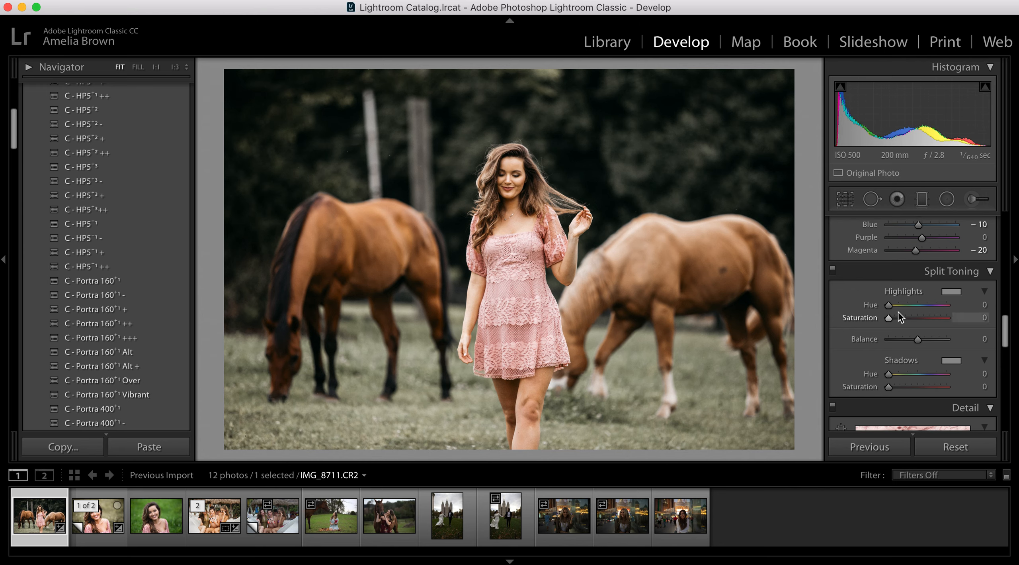
left_click_drag(892, 306, 893, 306)
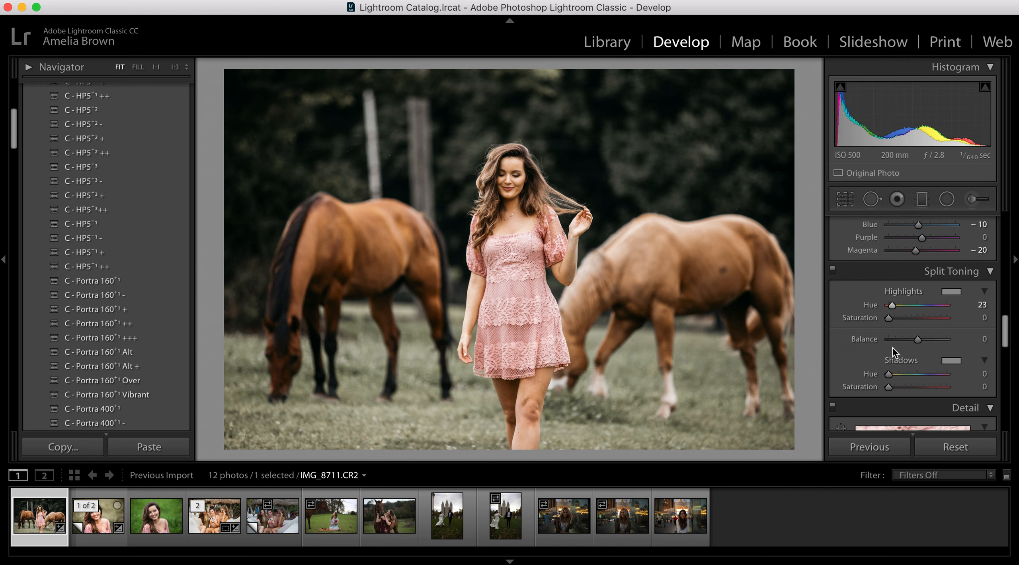
left_click_drag(890, 374, 892, 374)
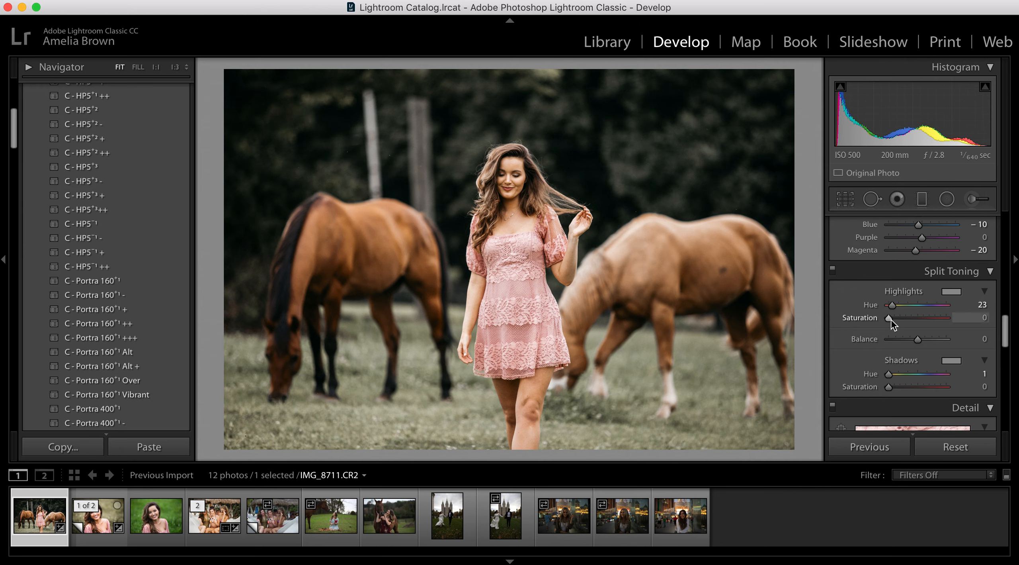
left_click_drag(892, 320, 891, 320)
left_click_drag(892, 379, 894, 390)
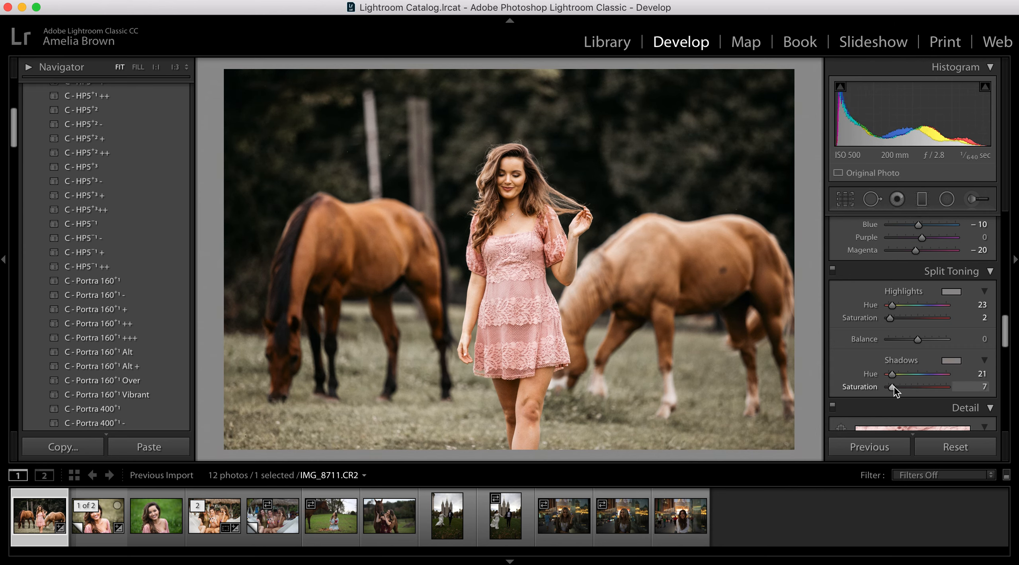
- Compare the photo repeatedly with and without the split toning, leaving the effect enabled
left_click(833, 269)
left_click(832, 271)
left_click(833, 271)
left_click(832, 271)
left_click(833, 271)
left_click(833, 271)
left_click(833, 271)
left_click(832, 271)
- Set the Sharpening Amount to 33, and check the noise reduction and manual lens correction settings
scroll(876, 315, "down", 10)
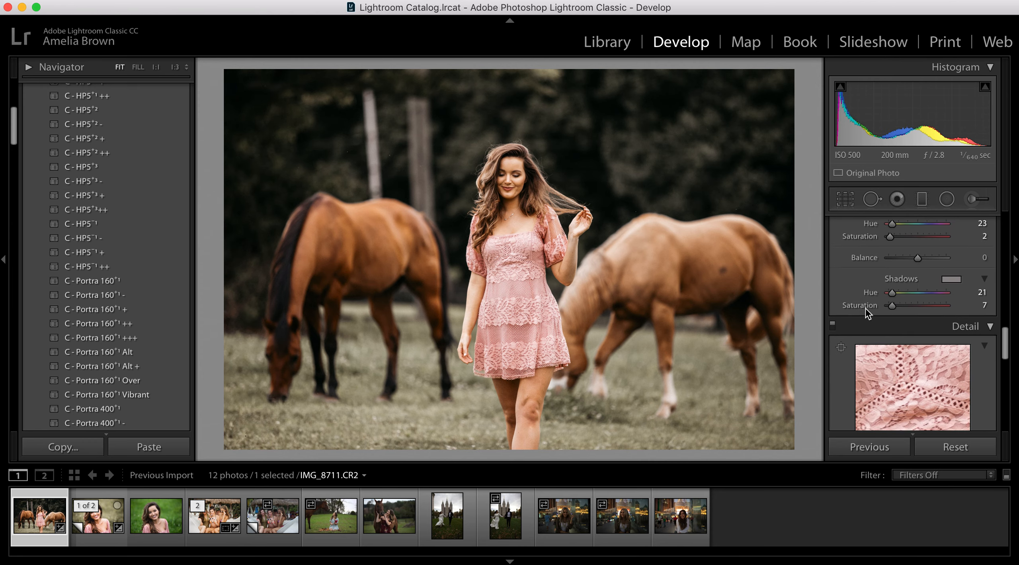
left_click_drag(887, 323, 901, 323)
scroll(901, 335, "down", 2)
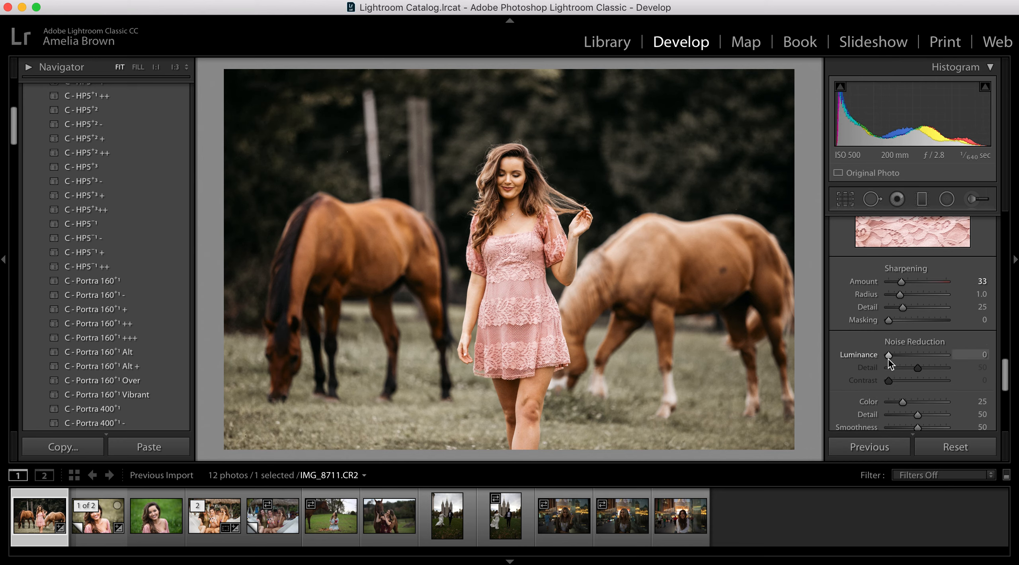
scroll(894, 351, "down", 3)
scroll(911, 318, "down", 5)
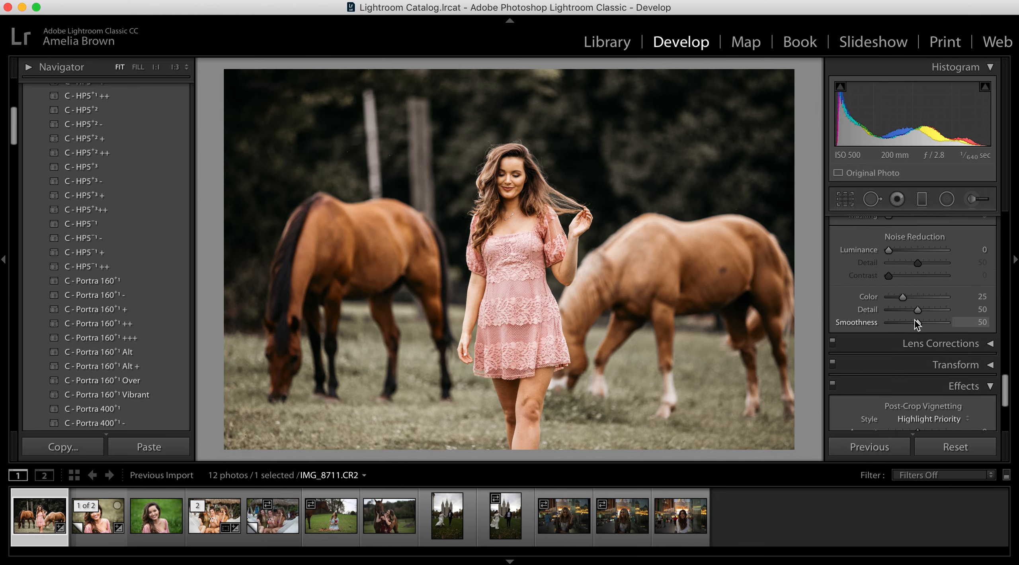
left_click(991, 277)
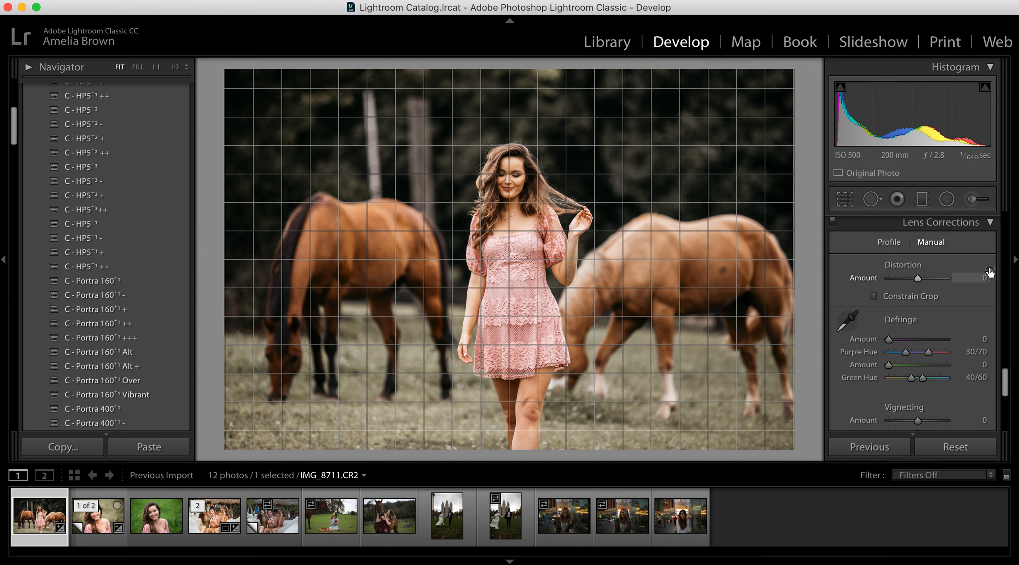
left_click(989, 224)
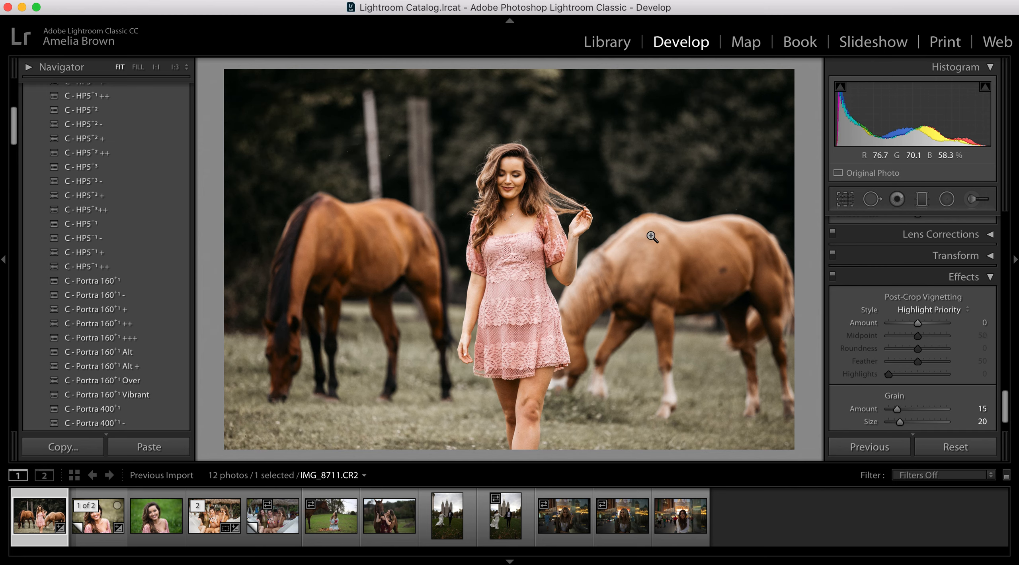
- Add a post-crop vignette with Amount −10 and Midpoint 27, and adjust the Grain Amount slightly
scroll(969, 335, "down", 2)
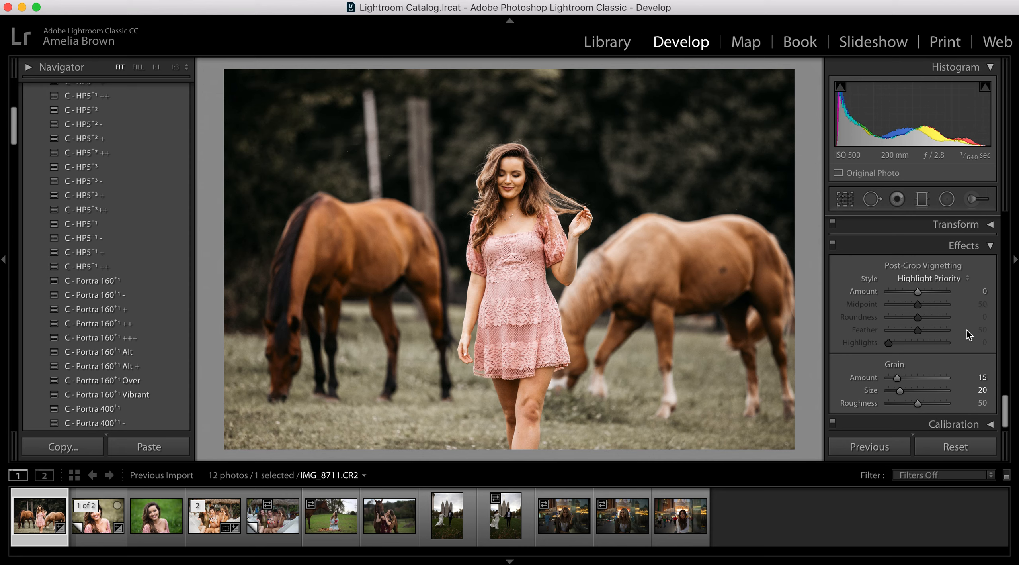
scroll(969, 335, "down", 1)
scroll(968, 334, "down", 1)
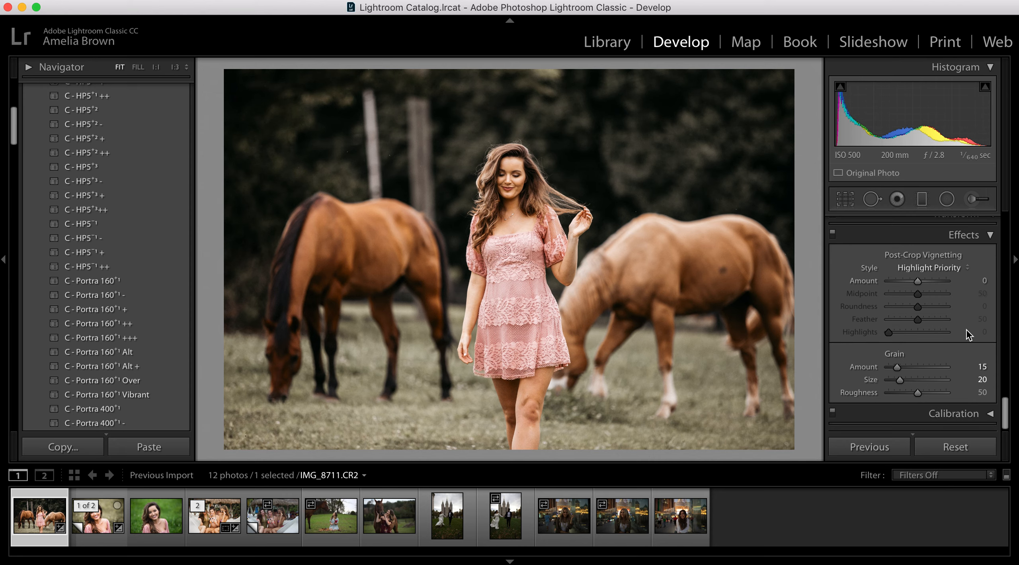
left_click_drag(918, 282, 913, 282)
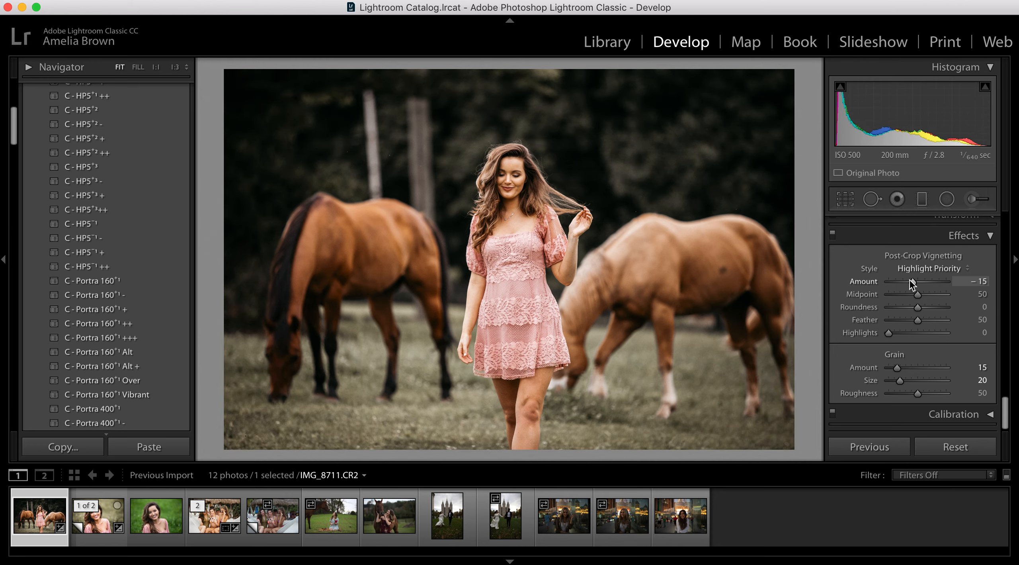
mouse_move(918, 294)
left_mouse_down()
mouse_move(895, 297)
mouse_move(914, 284)
mouse_move(898, 295)
mouse_move(906, 302)
left_mouse_up()
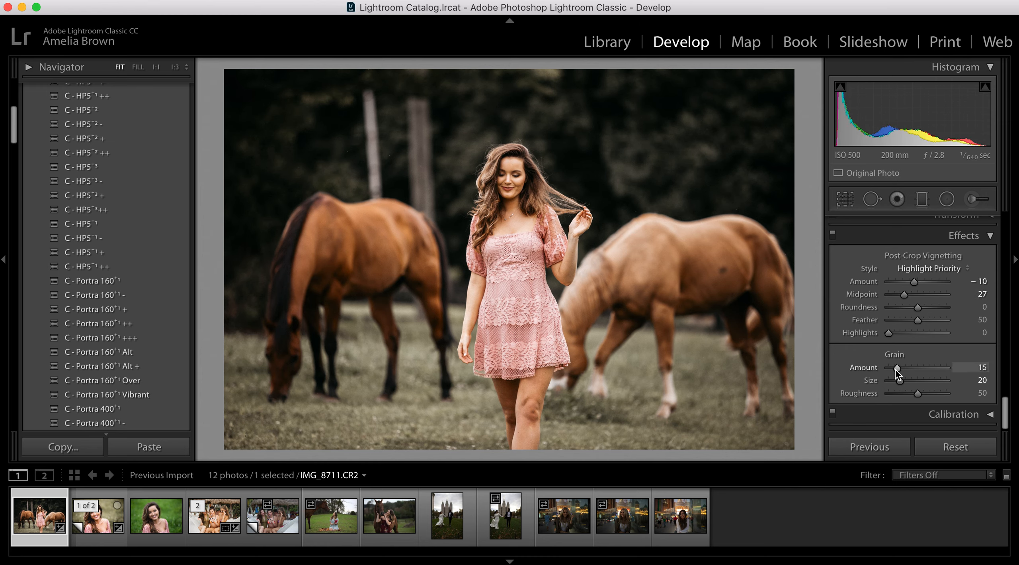
left_click_drag(898, 373, 902, 375)
- Raise Shadows to +69, Blacks to +38 and Exposure to +0.45, and warm the white balance to Temp 6,181 and Tint +15
scroll(919, 341, "up", 15)
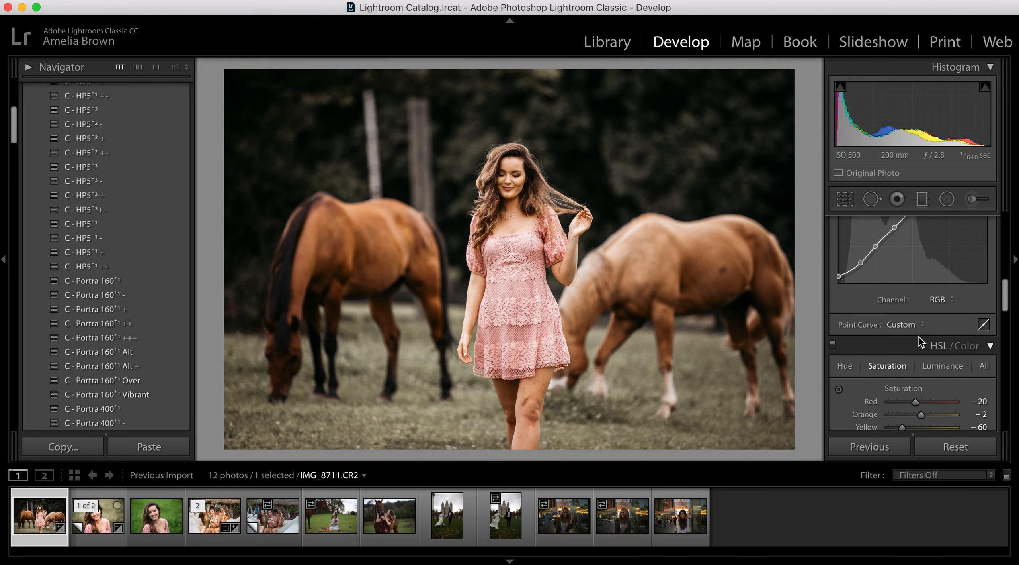
scroll(918, 341, "up", 5)
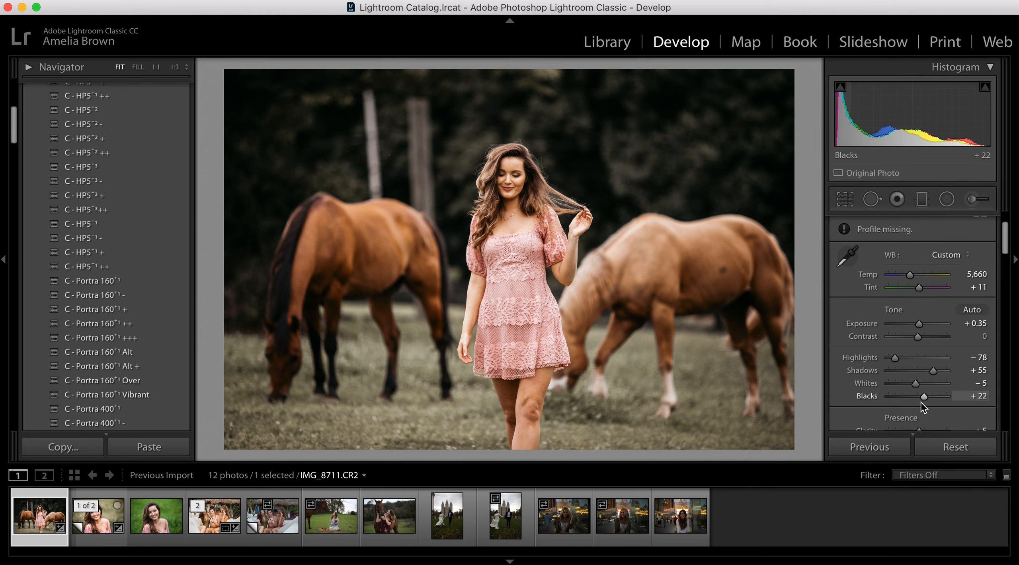
left_click_drag(933, 371, 928, 395)
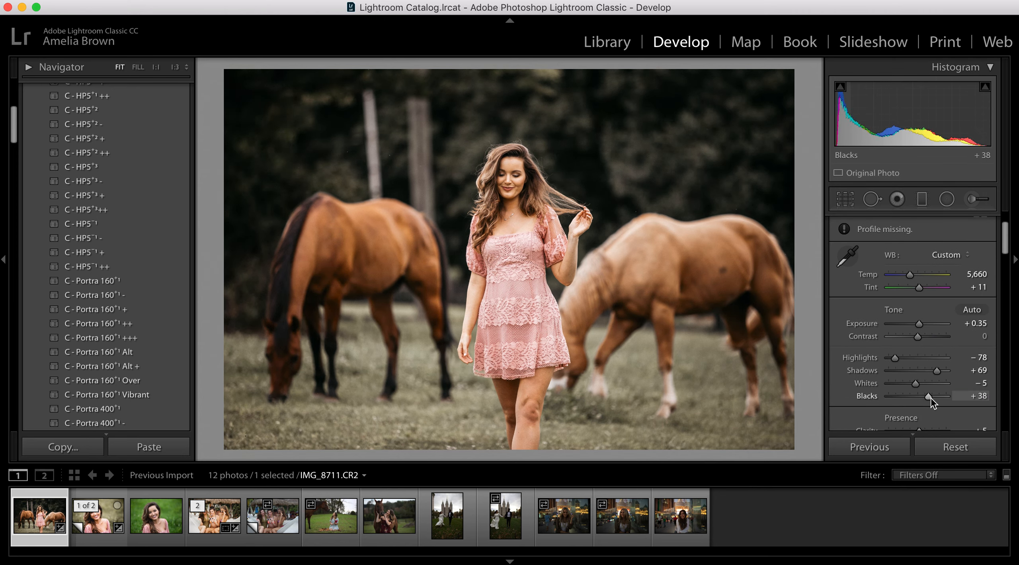
left_click_drag(922, 324, 923, 324)
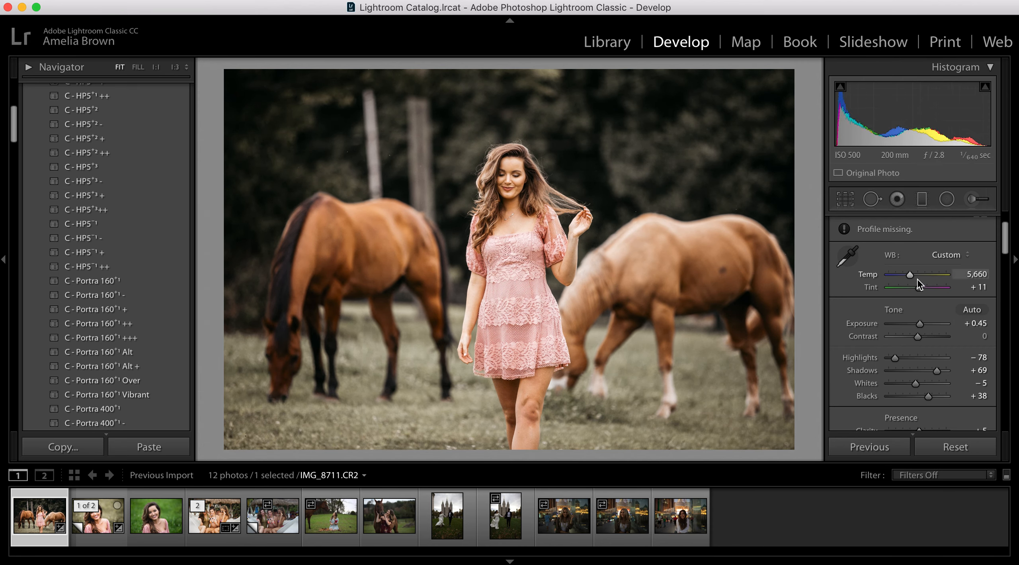
left_click_drag(911, 276, 912, 276)
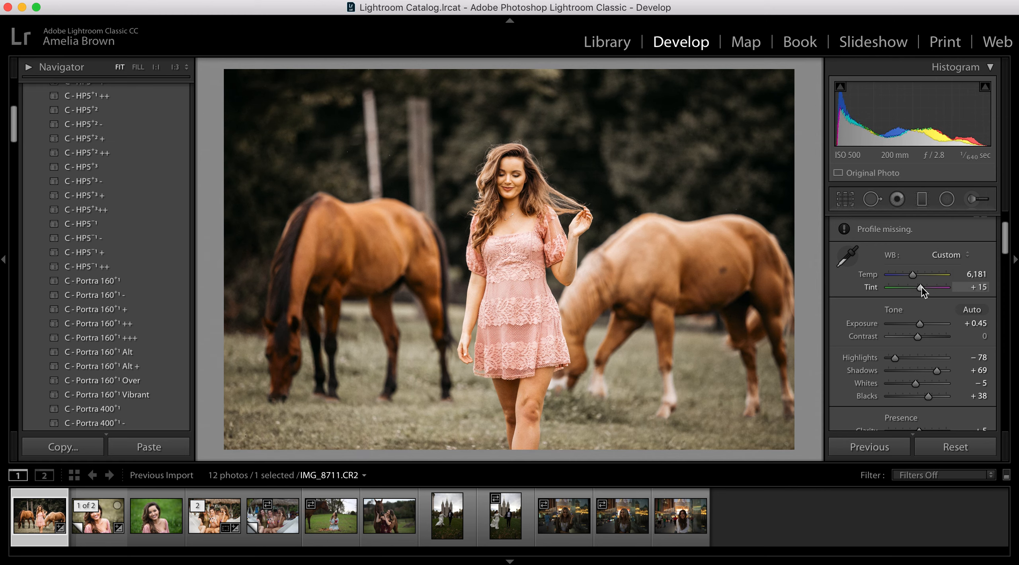
- Fine-tune the HSL Orange saturation, and set the white balance to Temp 6,318 and Tint +3
scroll(920, 328, "down", 15)
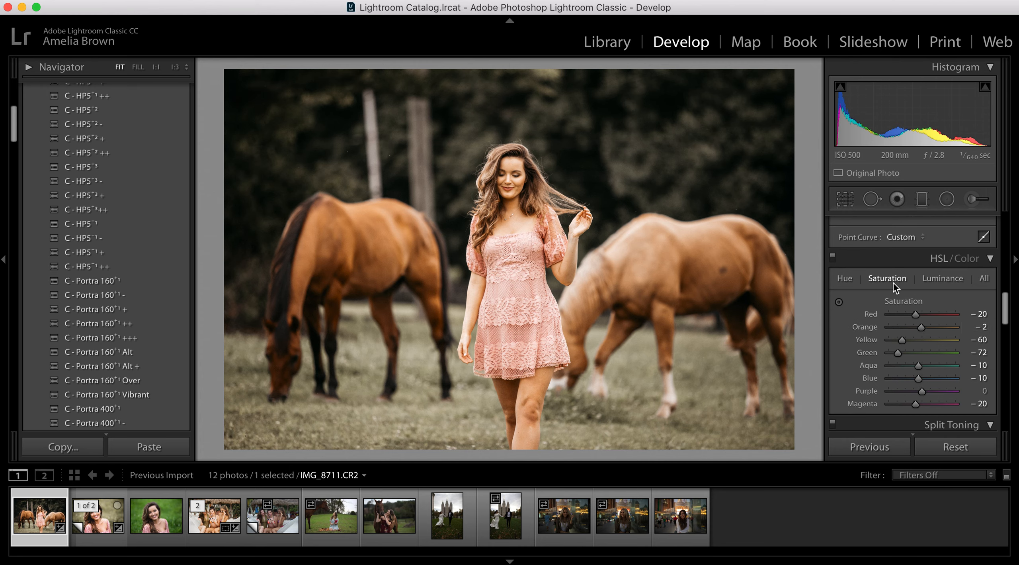
left_click(888, 278)
left_click_drag(914, 326, 922, 327)
scroll(920, 330, "up", 10)
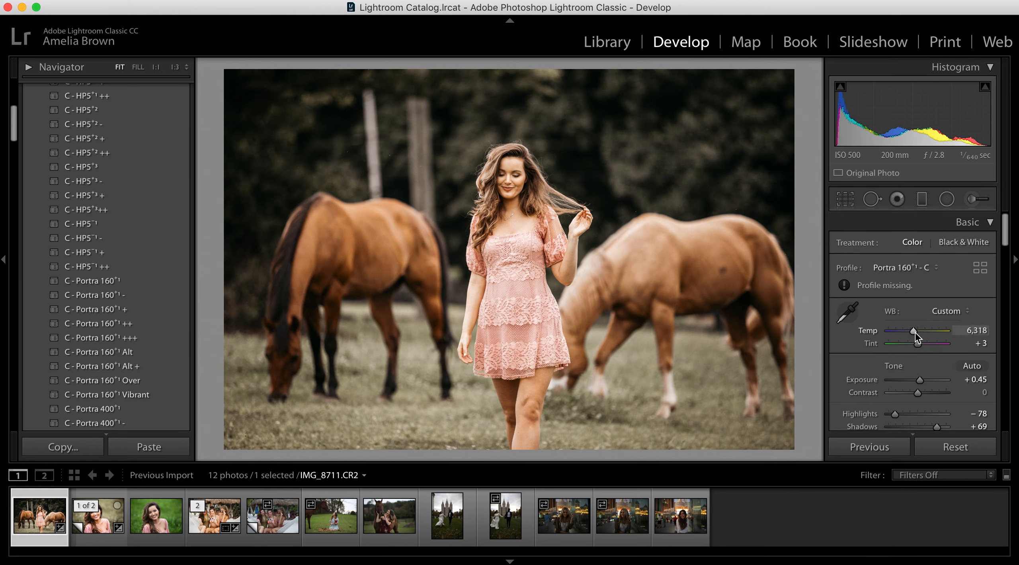
- Compare the fully edited portrait with its original version
key("backslash")
key("backslash")
key("backslash")
key("backslash")
key("backslash")
key("backslash")
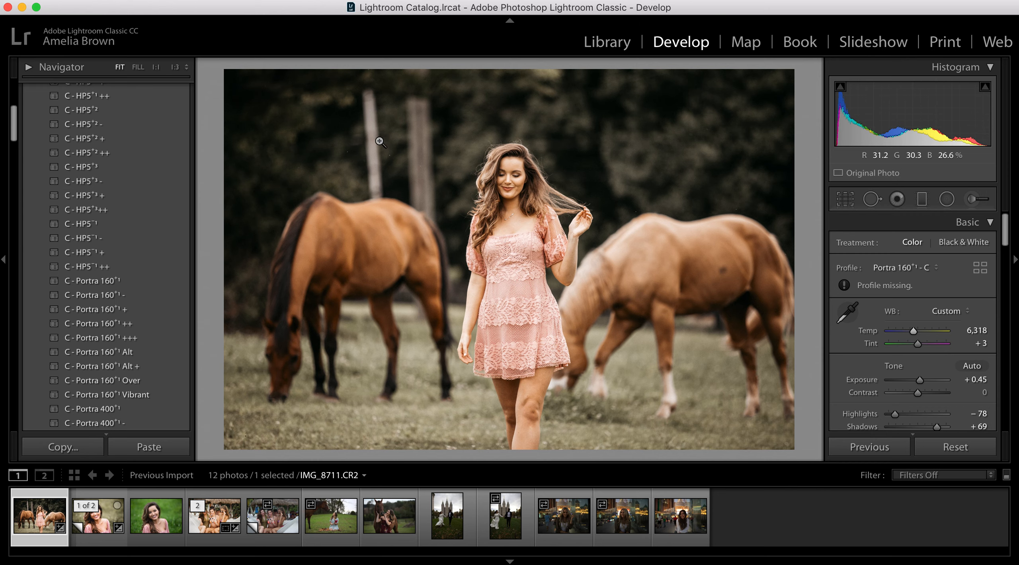
- Activate the Spot Removal tool in Clone mode and set the brush to Size 79 and Feather 0
key("q")
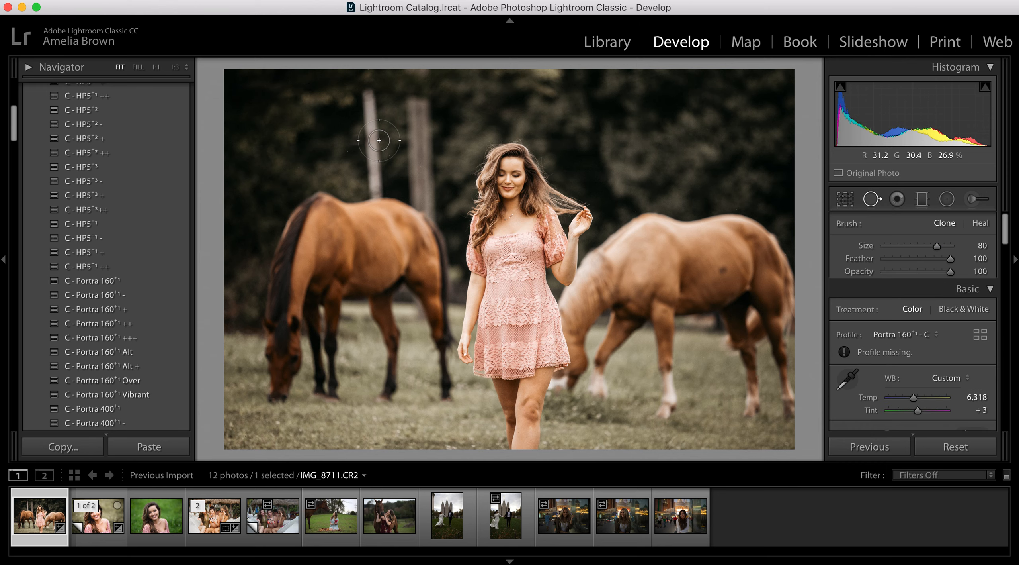
key("q")
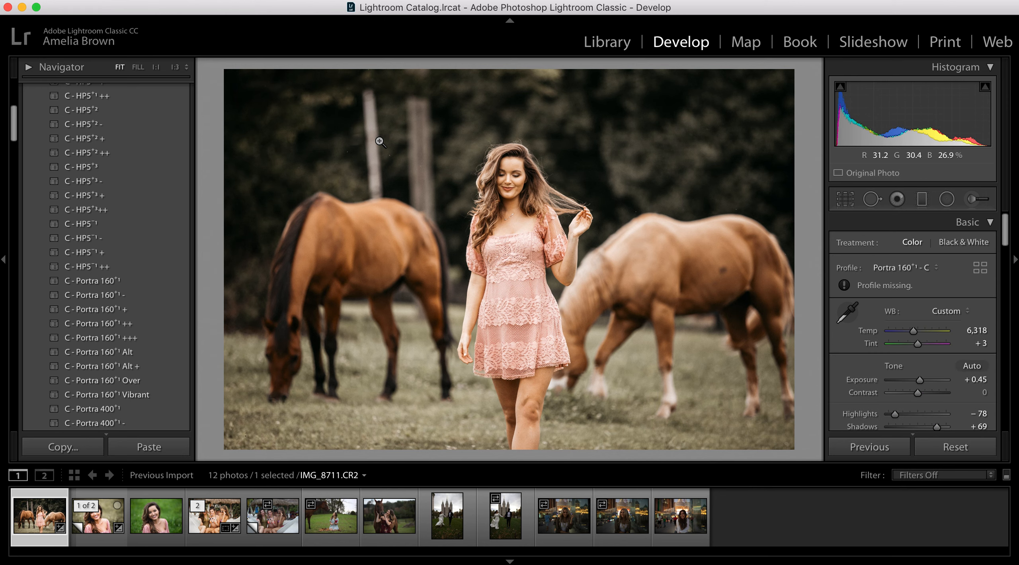
key("q")
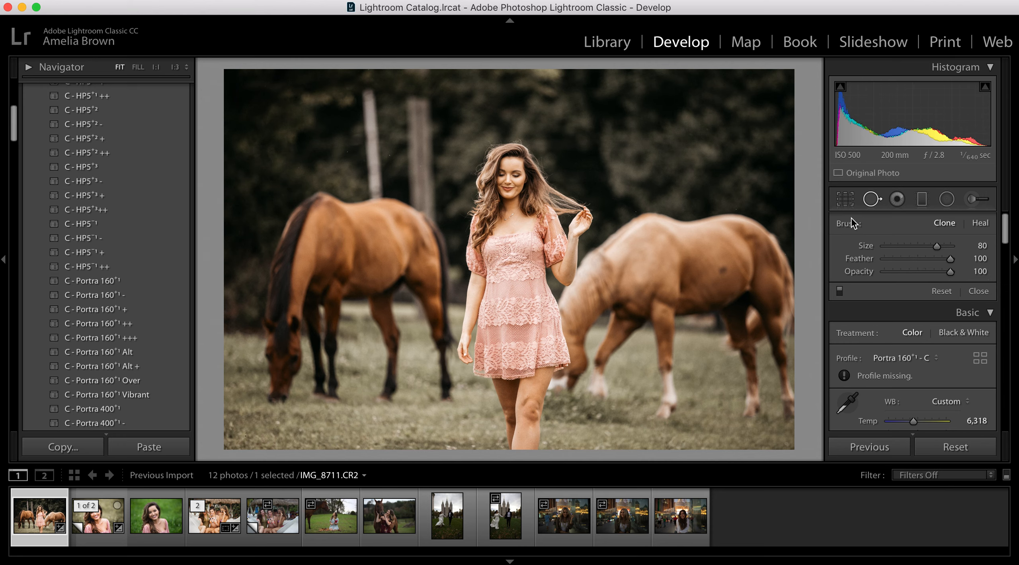
mouse_move(937, 247)
left_mouse_down()
mouse_move(917, 260)
mouse_move(954, 260)
mouse_move(878, 262)
left_mouse_up()
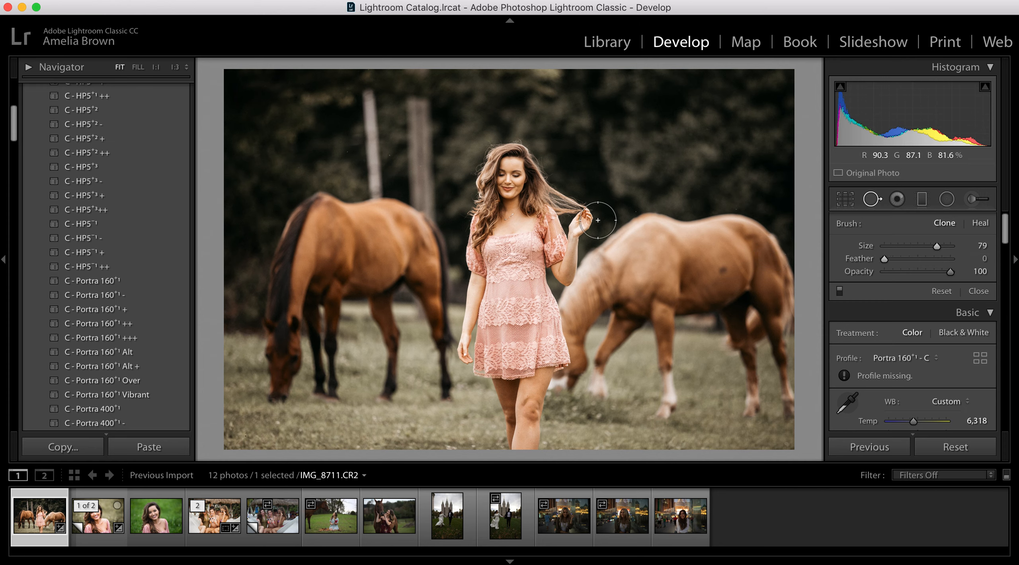
- Try a vertical clone stroke over the light horse's back with different source areas and Feather 77, and delete the spot
left_click_drag(649, 210, 650, 282)
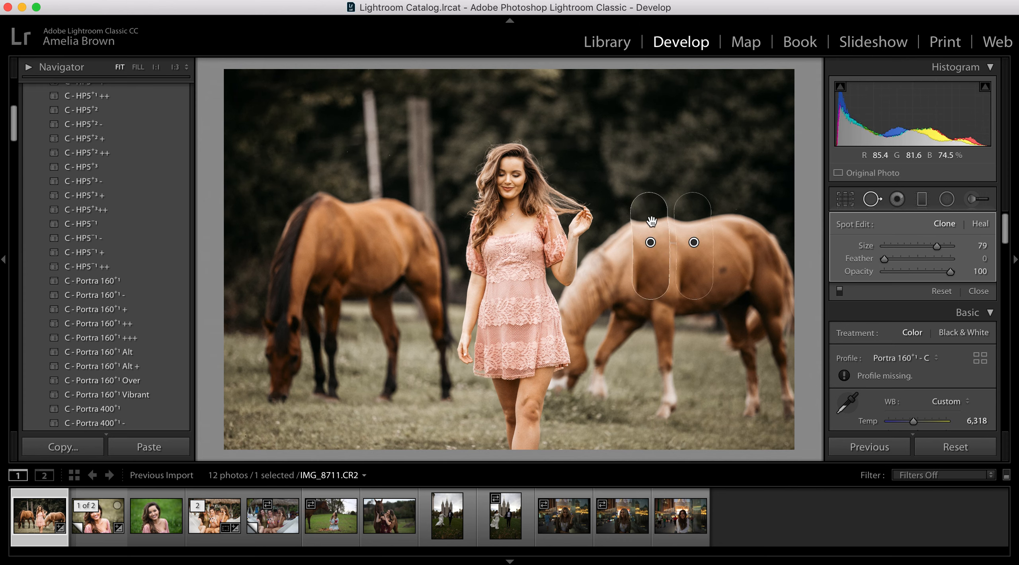
mouse_move(694, 242)
left_mouse_down()
mouse_move(694, 195)
mouse_move(716, 230)
mouse_move(719, 264)
mouse_move(703, 281)
mouse_move(630, 281)
mouse_move(611, 258)
mouse_move(626, 244)
left_mouse_up()
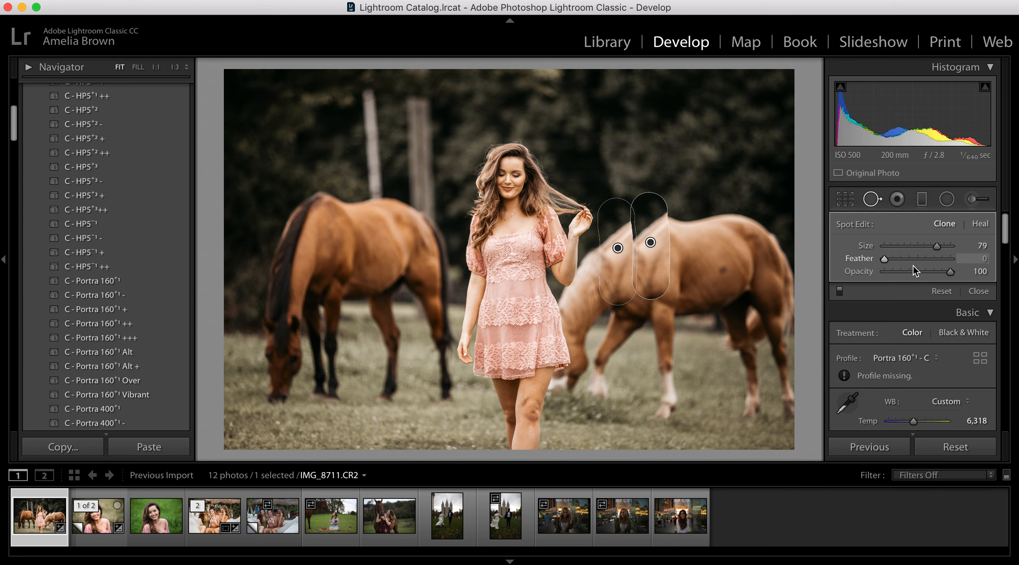
left_click_drag(885, 255, 935, 261)
mouse_move(662, 267)
left_mouse_down()
mouse_move(698, 266)
mouse_move(703, 280)
mouse_move(694, 232)
left_mouse_up()
key("Delete")
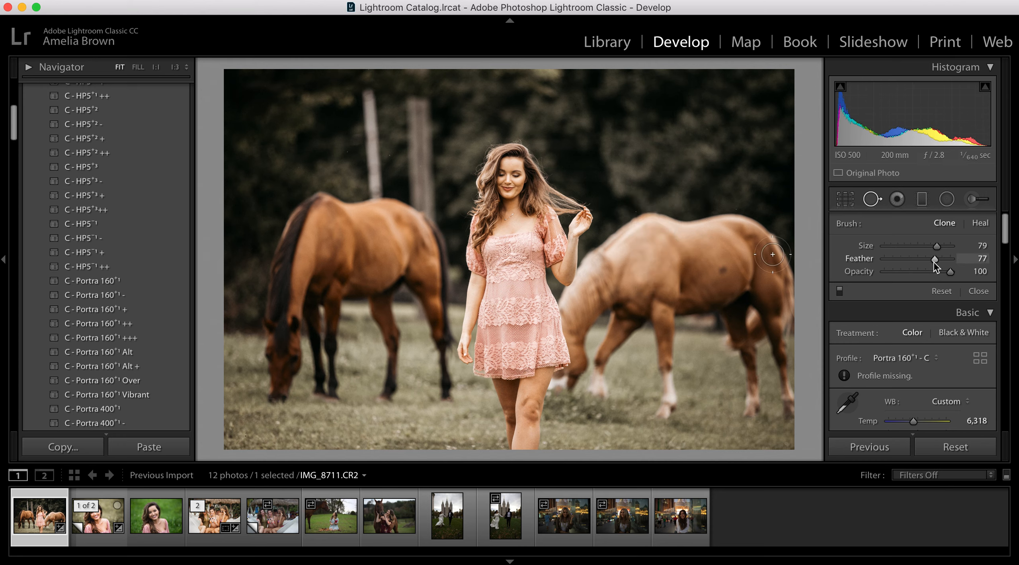
- Set Feather to 93 and clone out the post above the dark brown horse, sourcing from the trees above the light horse
left_click_drag(934, 259, 946, 260)
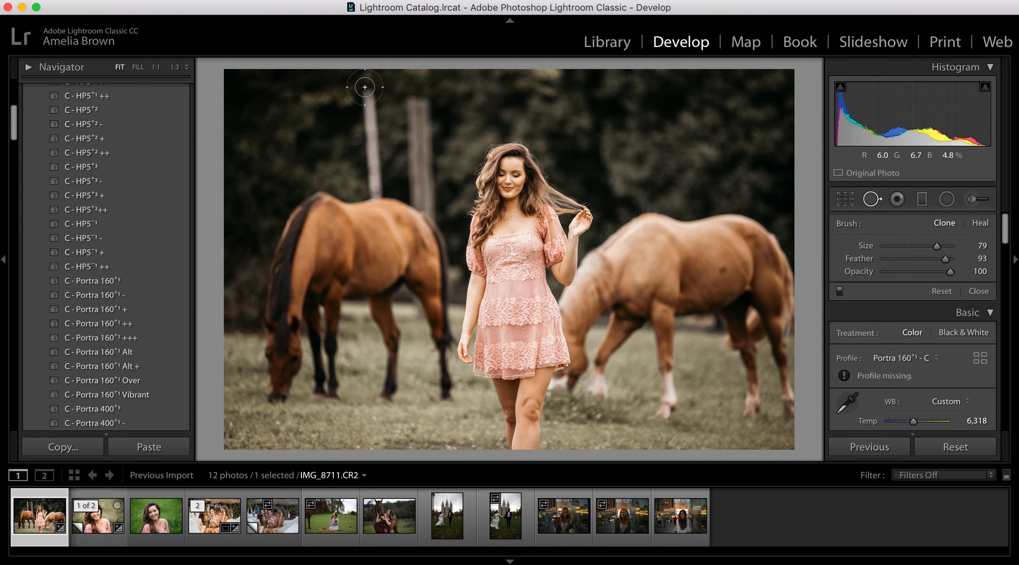
left_click_drag(365, 88, 372, 179)
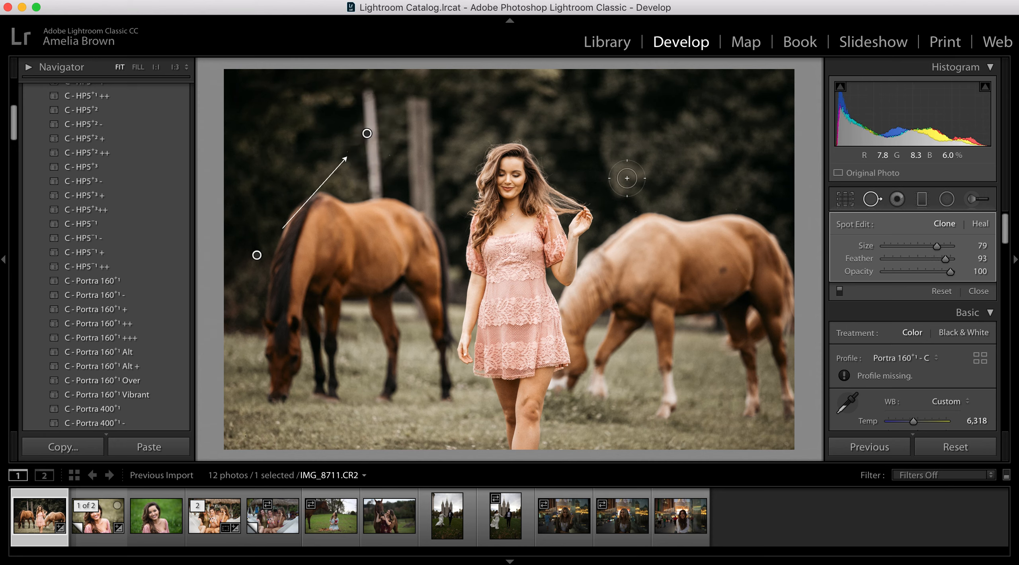
mouse_move(258, 263)
left_mouse_down()
mouse_move(622, 126)
mouse_move(647, 153)
left_mouse_up()
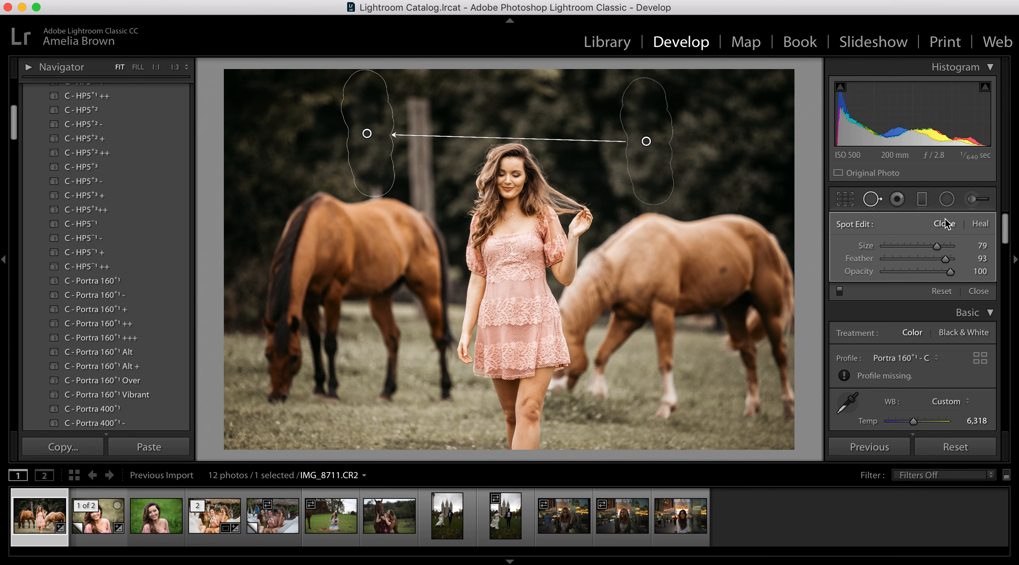
left_click_drag(378, 152, 378, 156)
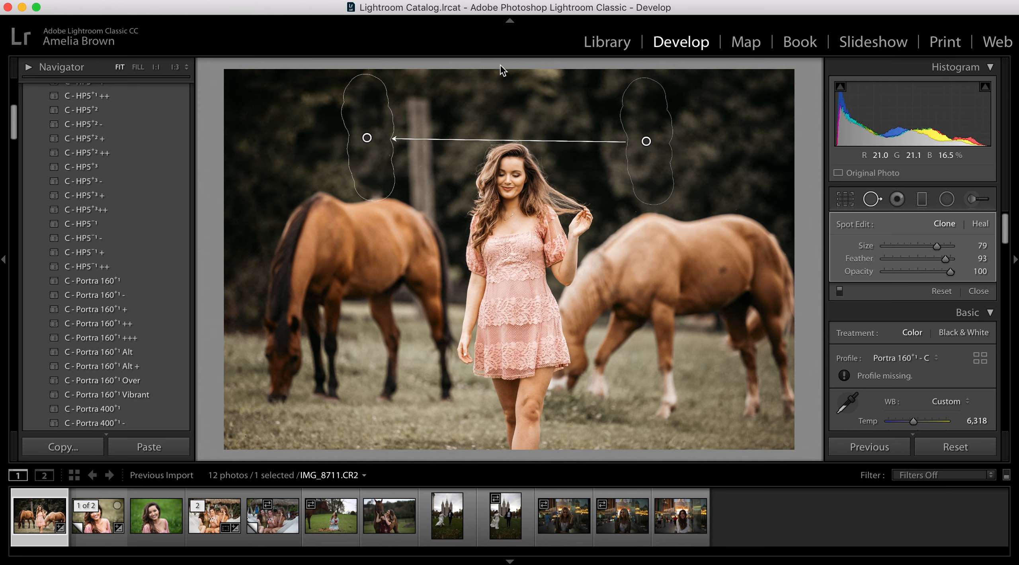
- Clone out the remaining post beside the woman using the dark trees above the light horse as source, and close Spot Removal
mouse_move(432, 87)
left_mouse_down()
mouse_move(408, 108)
mouse_move(432, 130)
mouse_move(425, 146)
mouse_move(435, 157)
mouse_move(413, 161)
mouse_move(433, 180)
mouse_move(440, 200)
left_mouse_up()
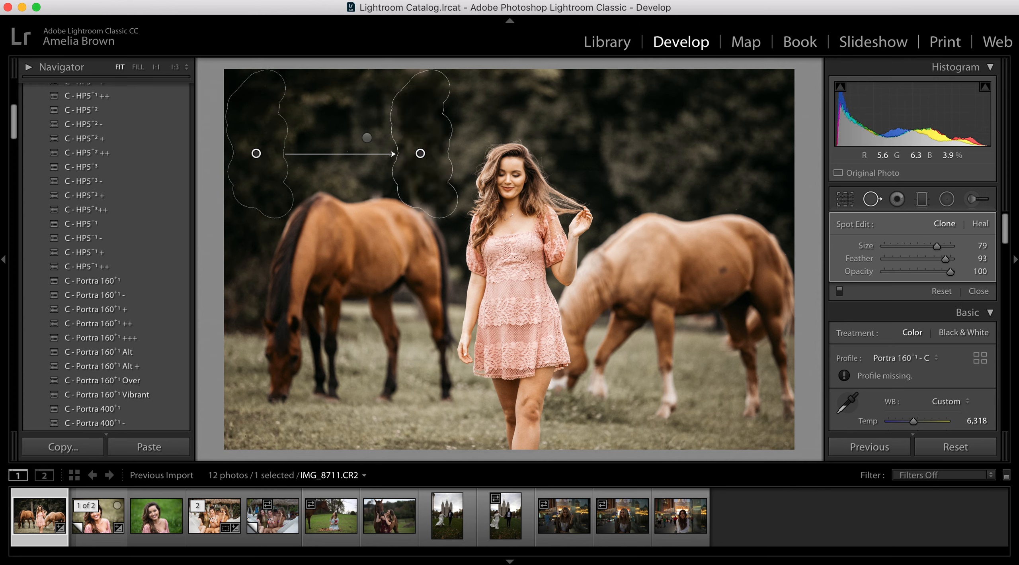
mouse_move(251, 121)
left_mouse_down()
mouse_move(613, 121)
mouse_move(641, 130)
mouse_move(661, 119)
left_mouse_up()
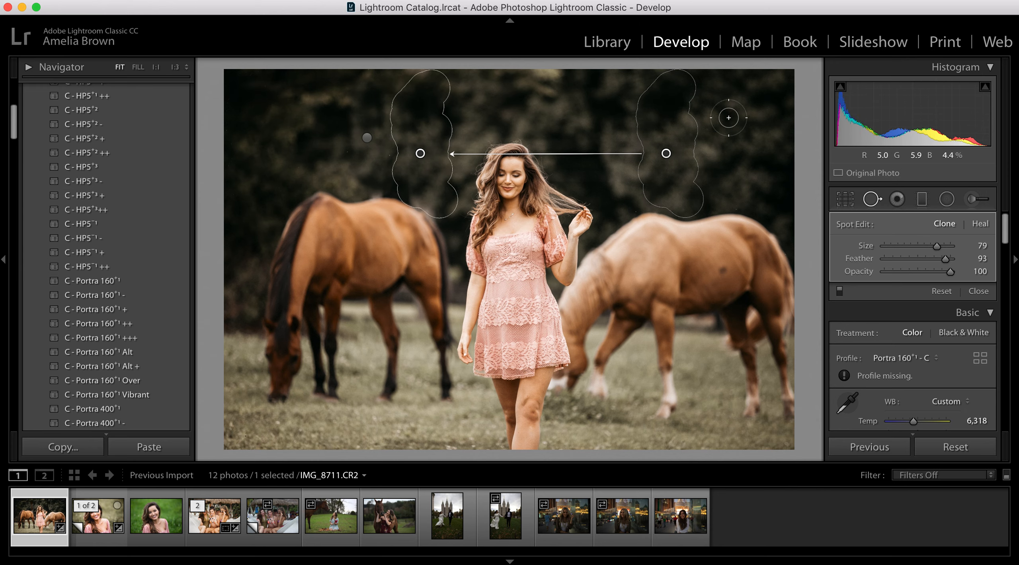
key("q")
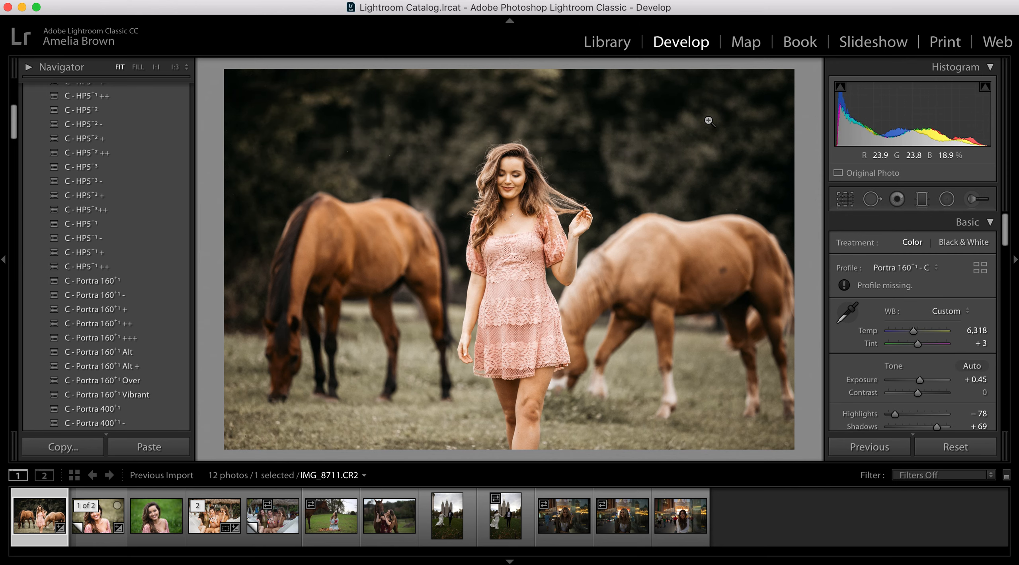
- Compare the retouched portrait with its original version
key("backslash")
key("backslash")
key("backslash")
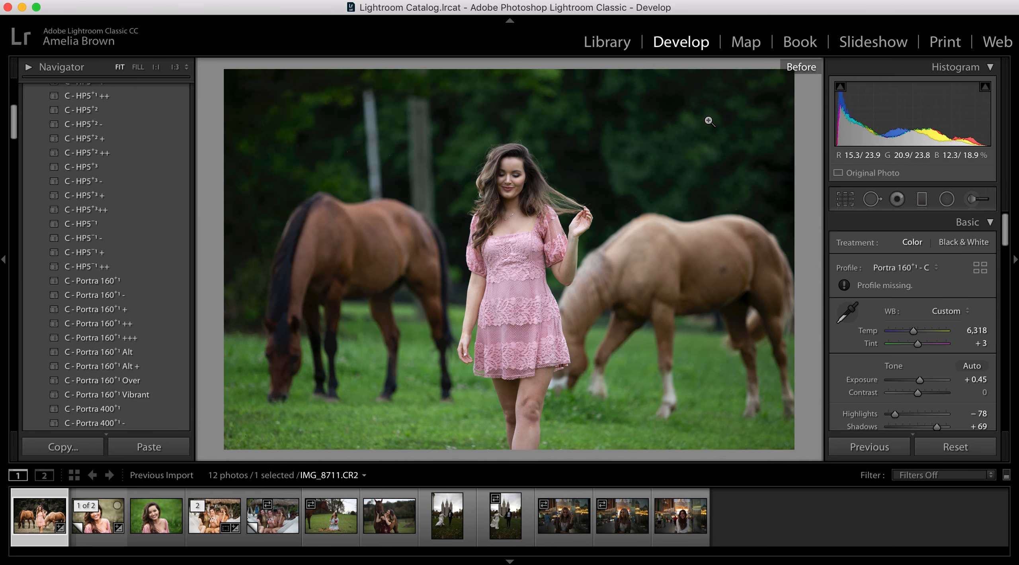
key("backslash")
key("backslash")
key("backslash")
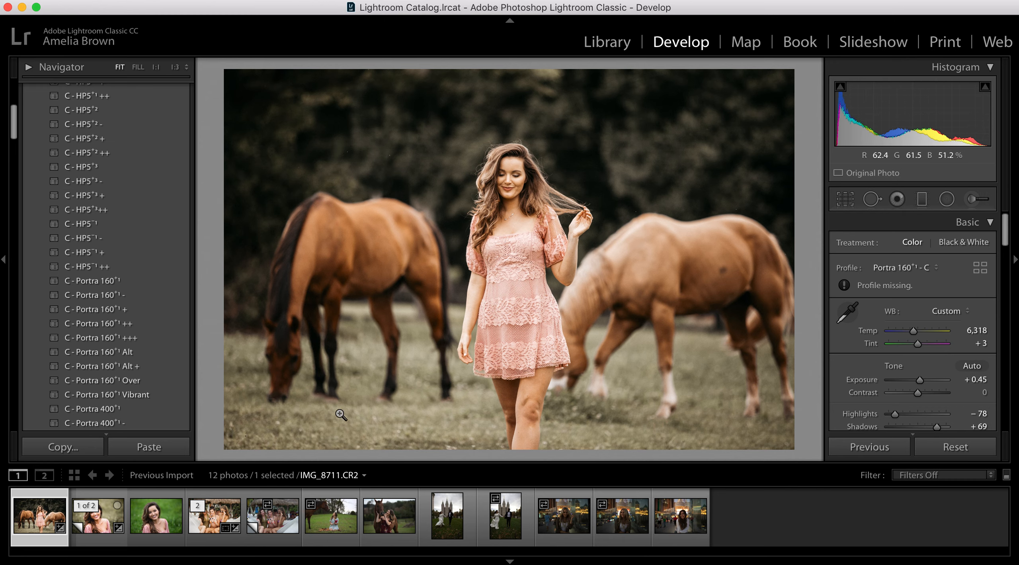
scroll(930, 327, "down", 5)
scroll(930, 328, "down", 5)
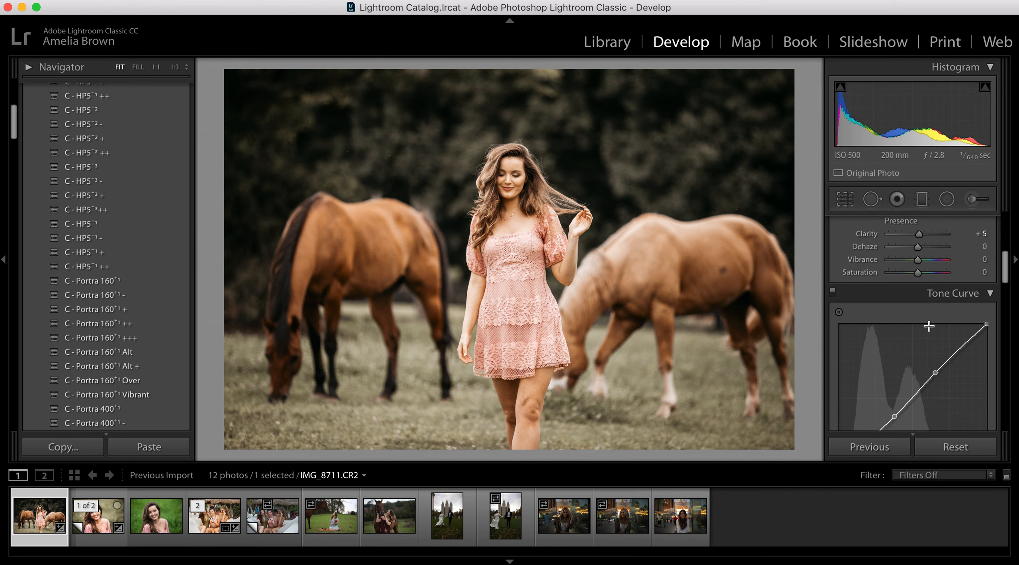
scroll(930, 327, "up", 5)
scroll(929, 327, "up", 2)
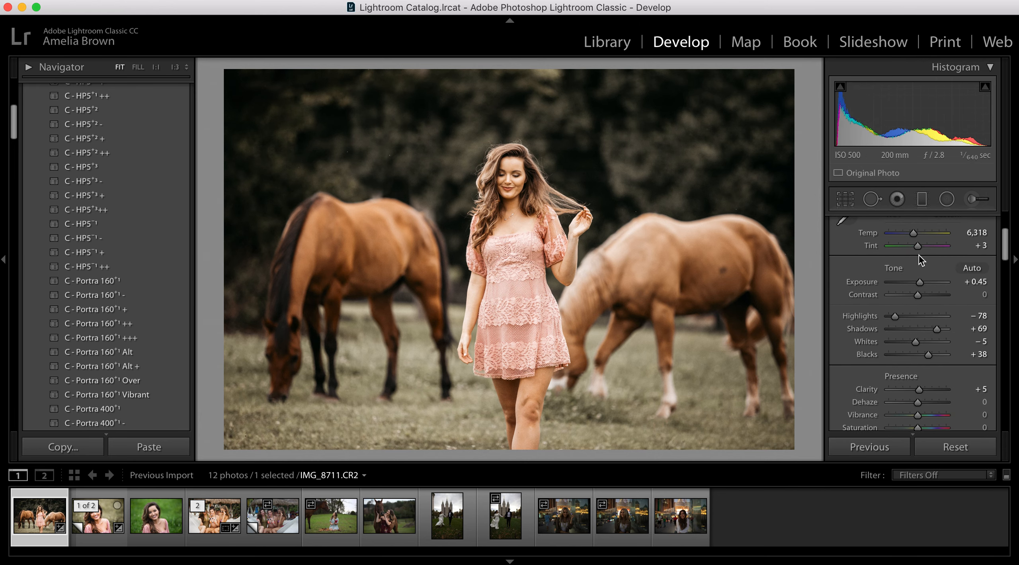